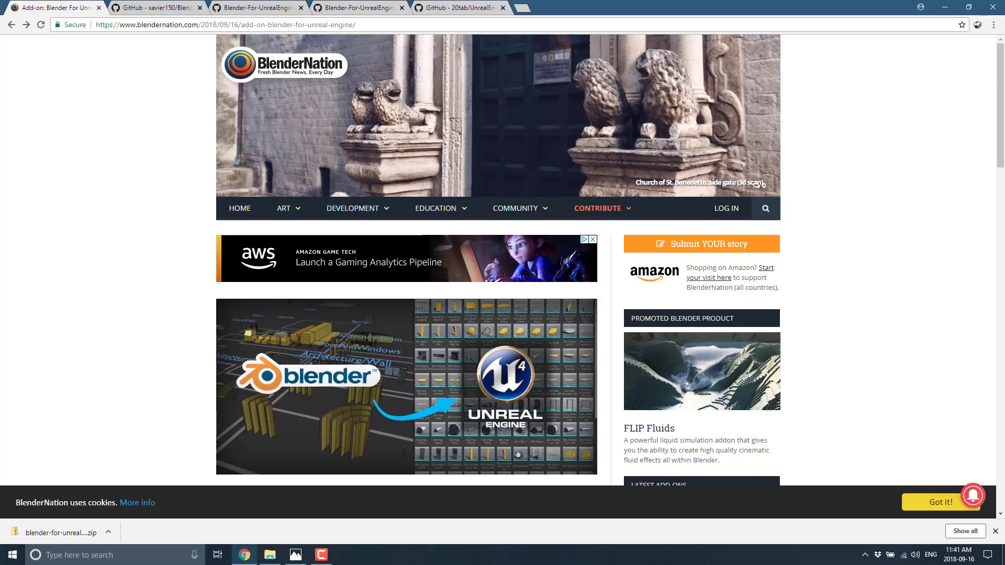
- Scroll down the BlenderNation 'Add-on: Blender For Unreal Engine' article to read its description
scroll(420, 378, "down", 7)
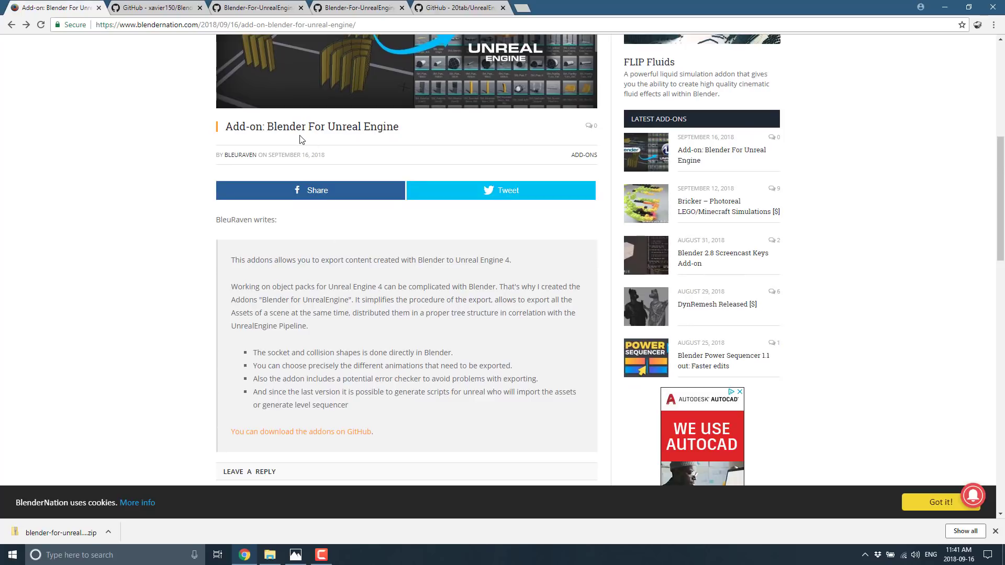
- On the add-on's GitHub repository, view the LICENSE file and return to the main page
left_click(135, 7)
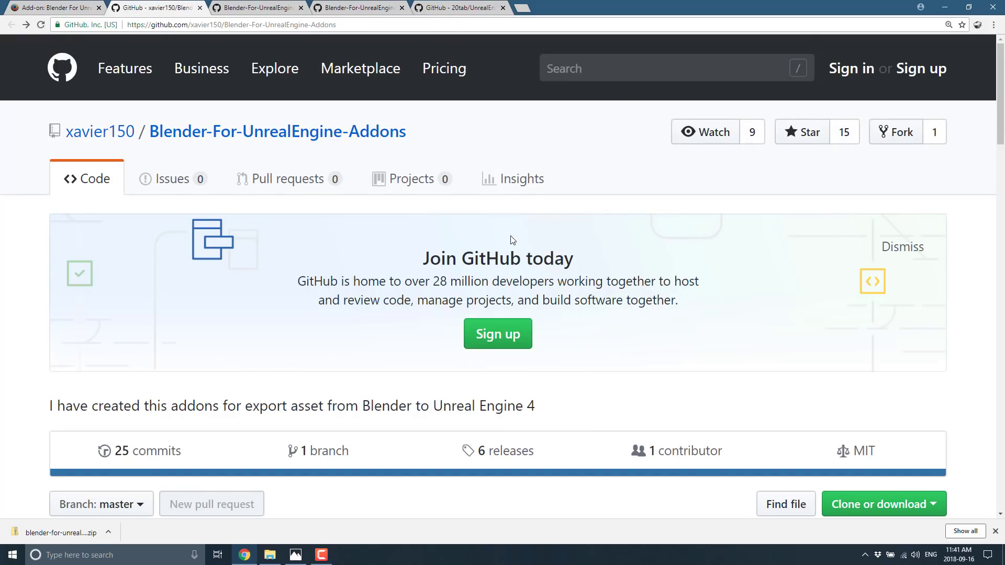
scroll(513, 272, "down", 7)
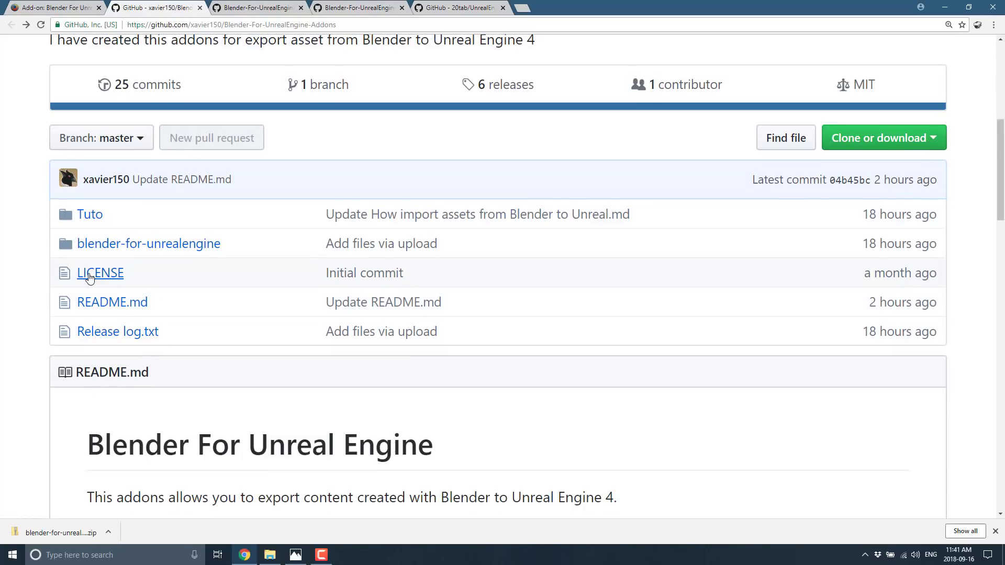
left_click(90, 275)
scroll(226, 360, "down", 3)
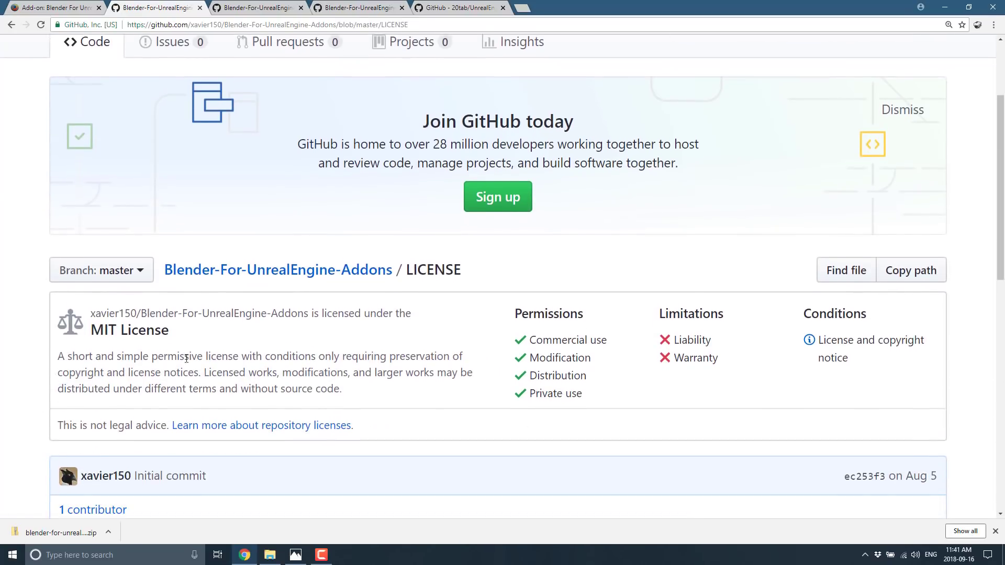
key("alt+Left")
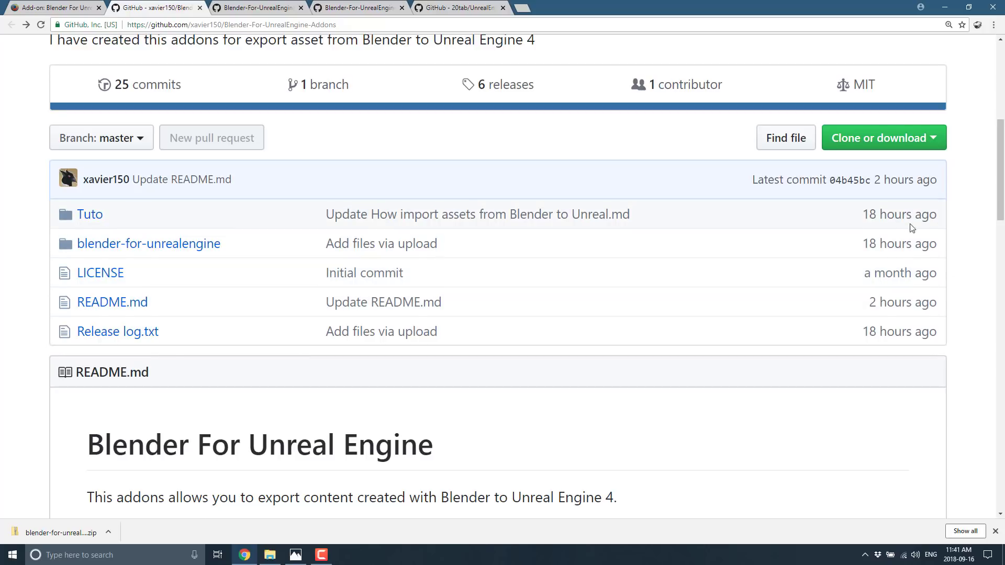
- Scroll through the README and open the Releases page showing Rev 0.2.0 and its zip
left_click_drag(869, 215, 944, 341)
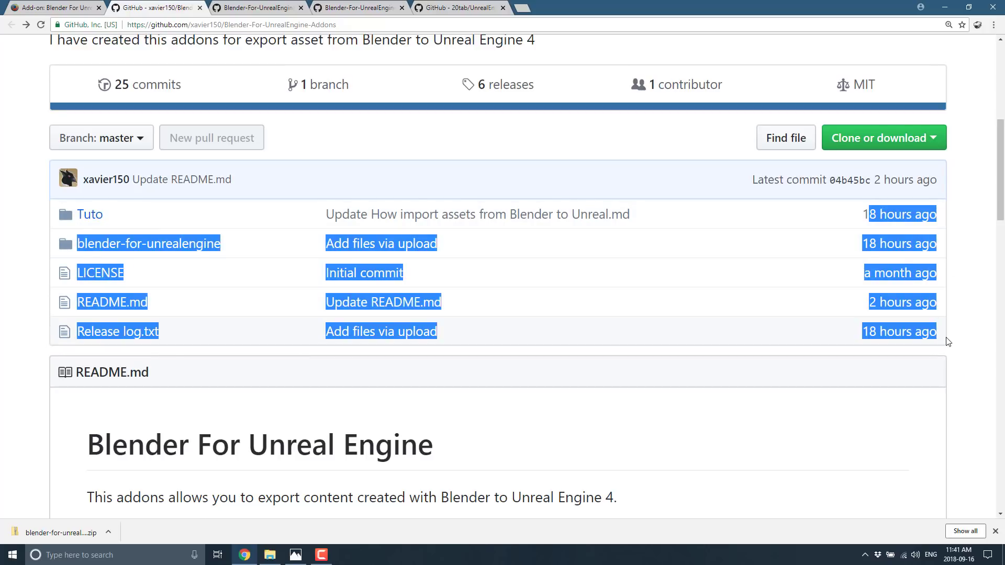
scroll(707, 287, "down", 3)
scroll(707, 287, "down", 2)
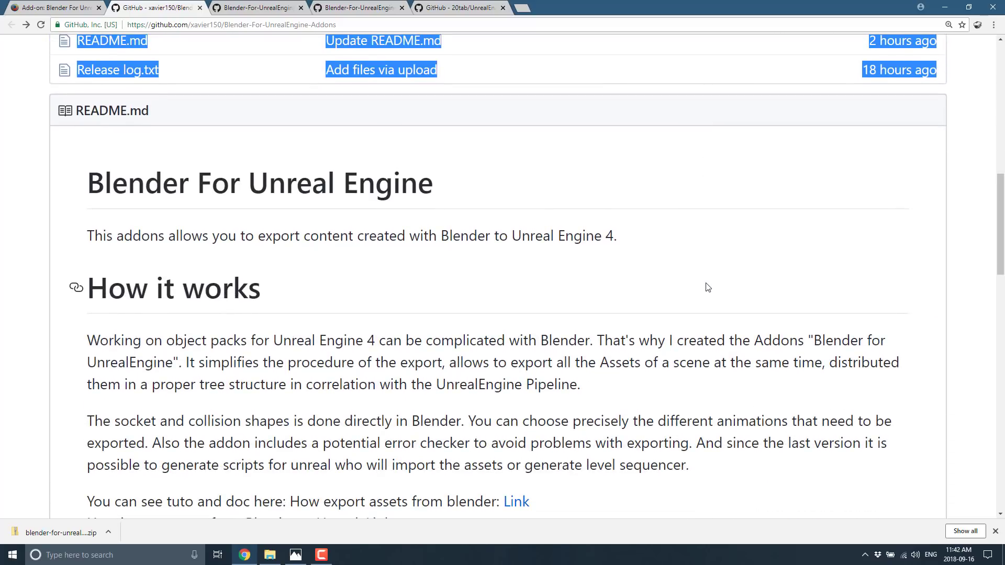
scroll(708, 288, "down", 2)
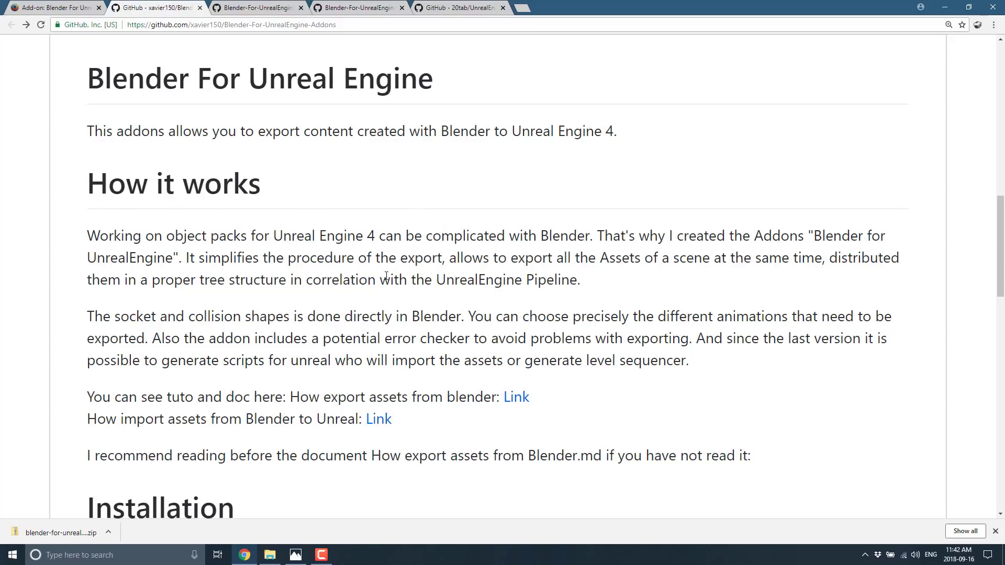
scroll(398, 272, "down", 5)
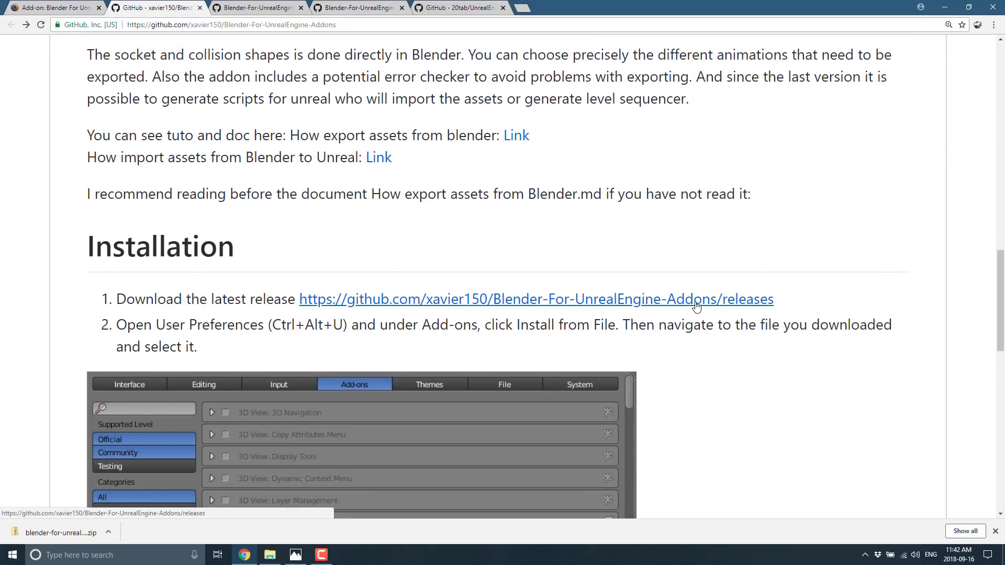
left_click(743, 306)
scroll(377, 416, "down", 3)
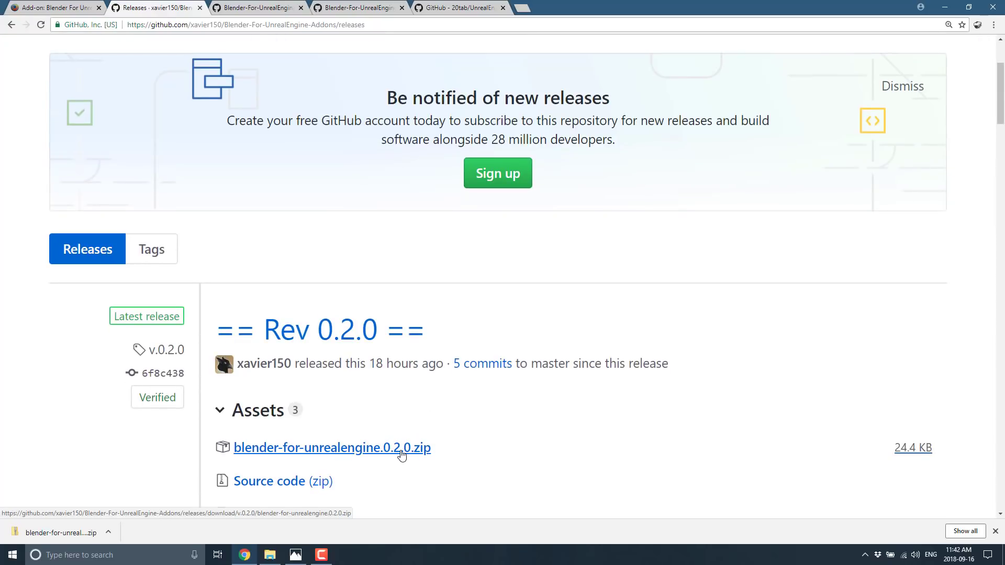
key("super")
- Launch Blender 2.79 from search, dismiss the splash, maximize it and open User Preferences
type("blender")
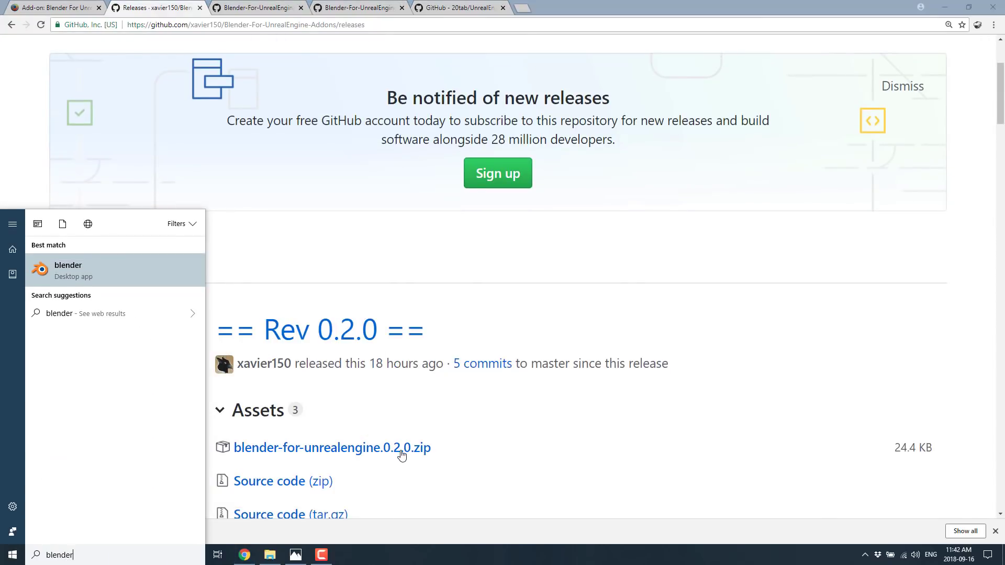
key("Return")
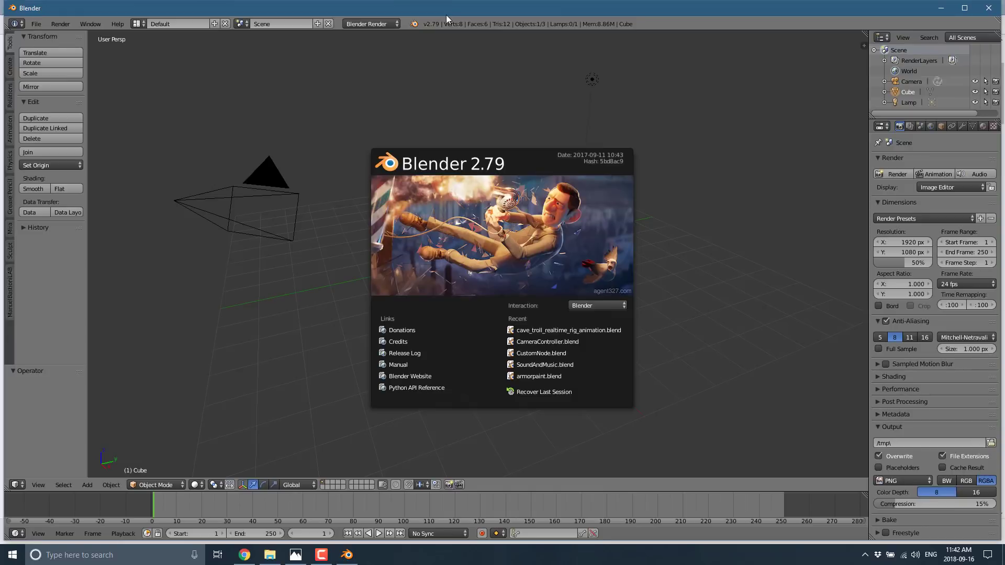
left_click(485, 281)
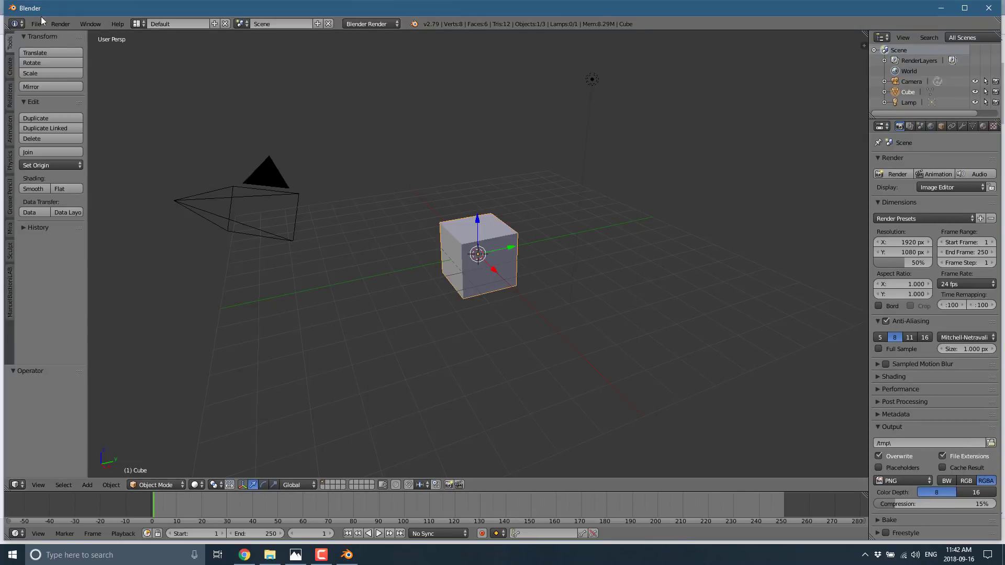
double_click(165, 10)
left_click(35, 21)
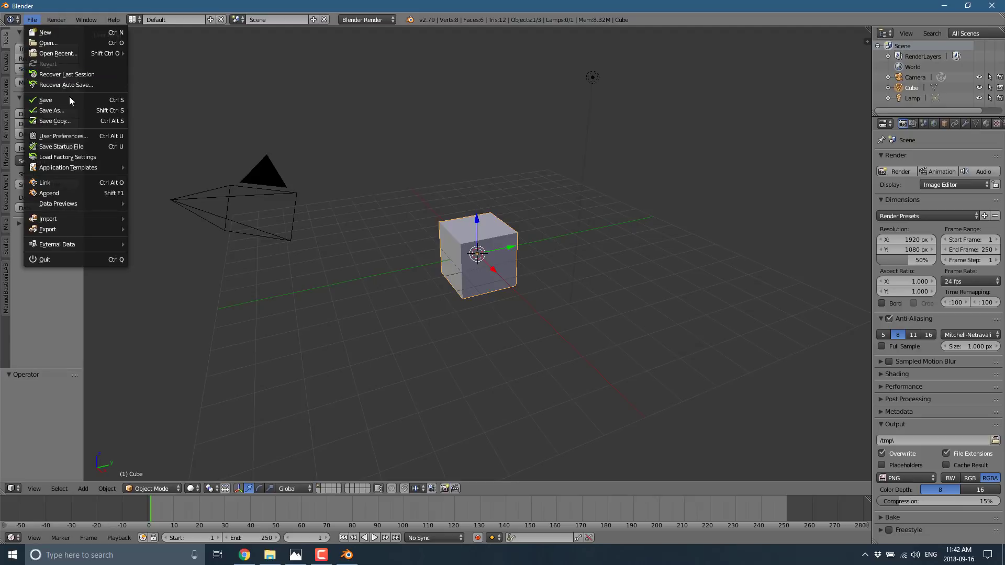
left_click(74, 135)
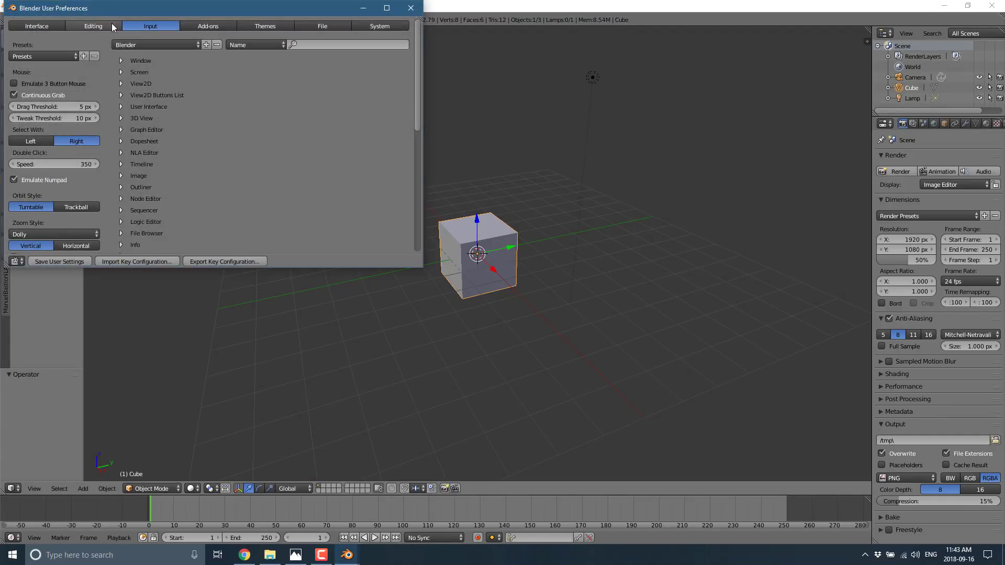
- Install the add-on from blender-for-unrealengine.0.2.0.zip in the Downloads folder
left_click(215, 26)
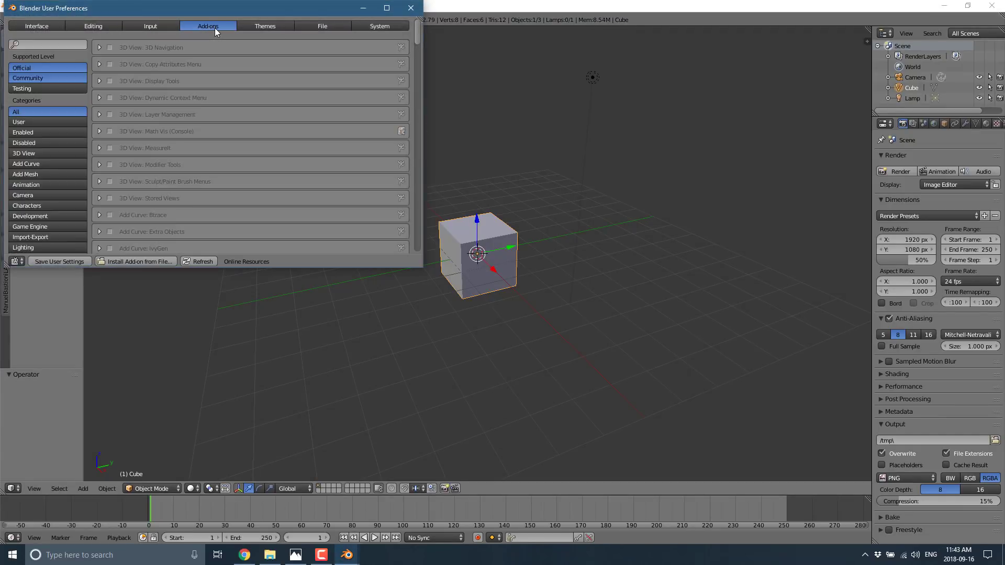
left_click(155, 261)
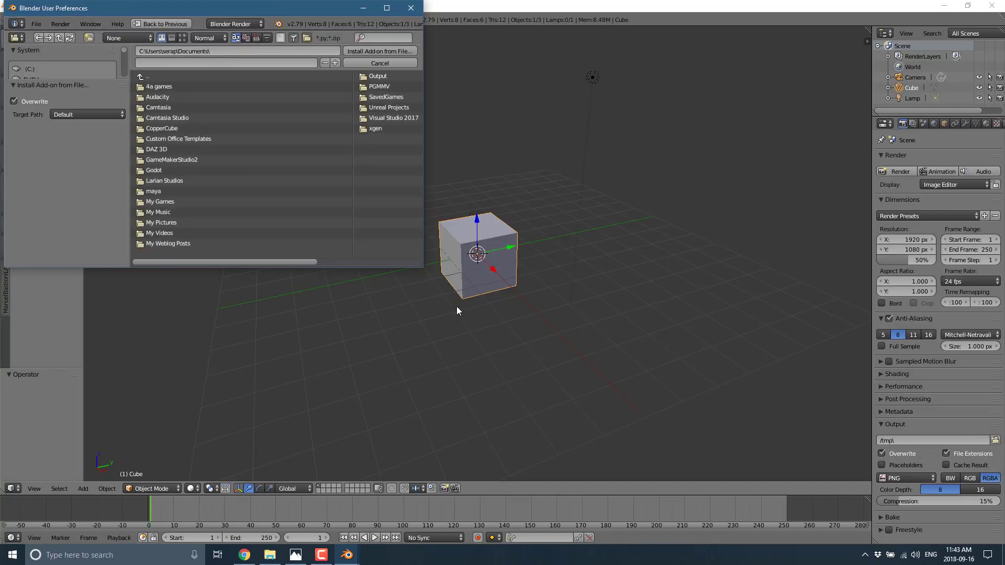
left_click(165, 79)
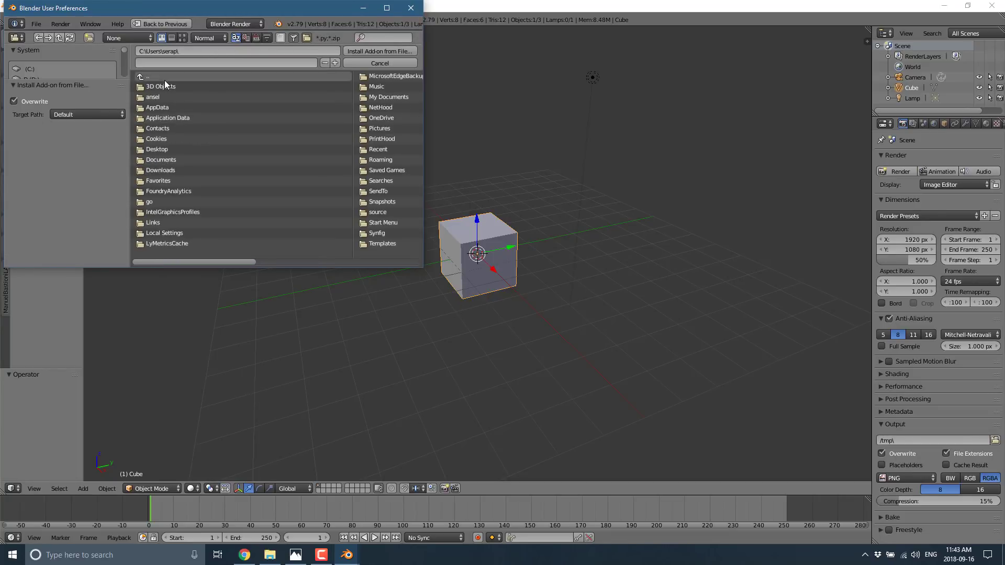
left_click(157, 171)
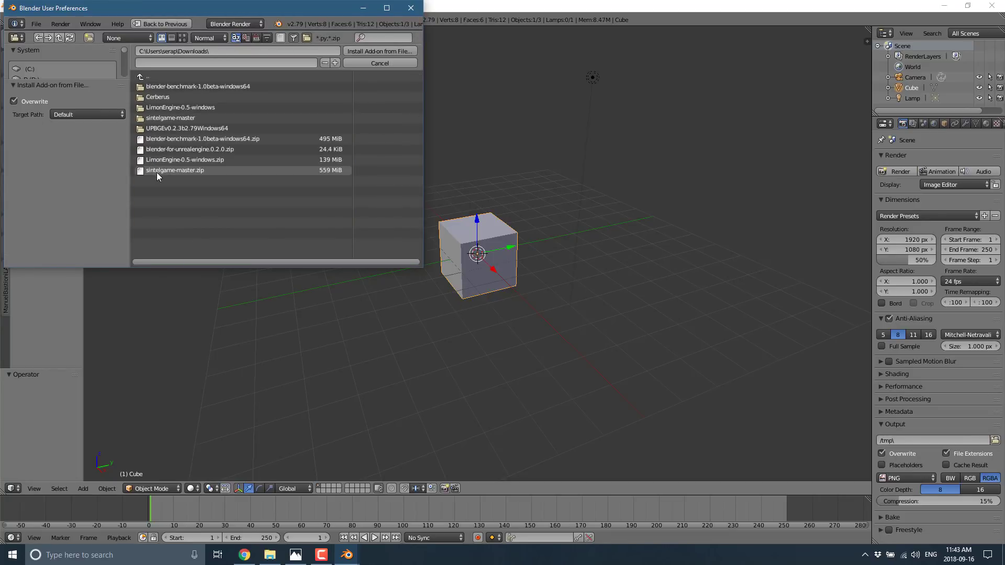
left_click(187, 150)
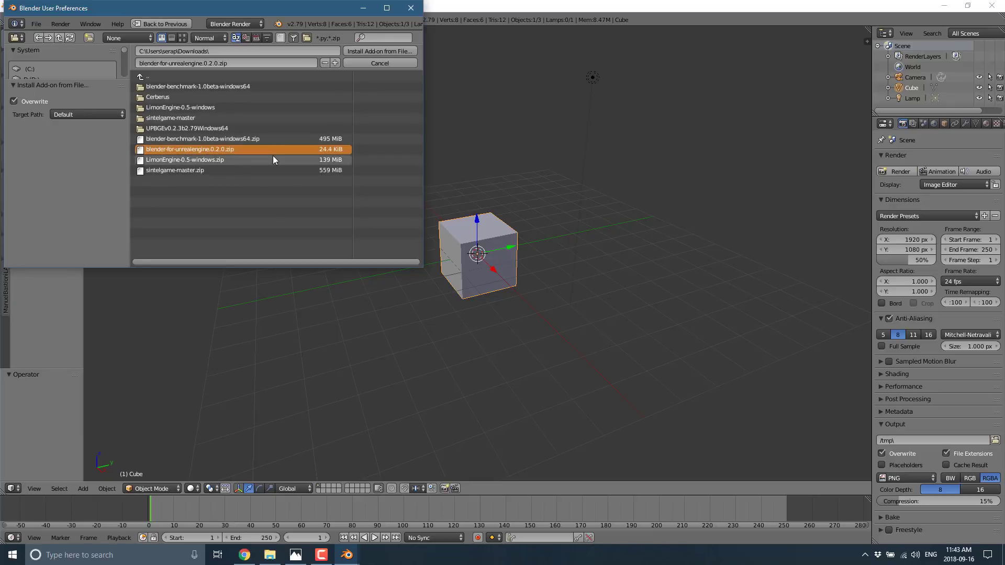
left_click(380, 51)
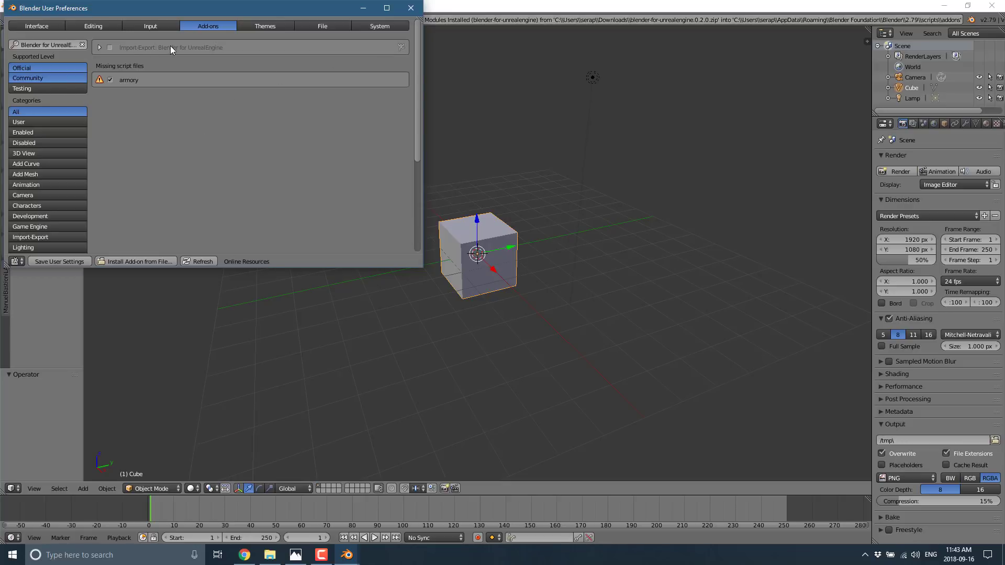
- Enable Import-Export: Blender for UnrealEngine and save the user settings
left_click(100, 48)
left_click(110, 47)
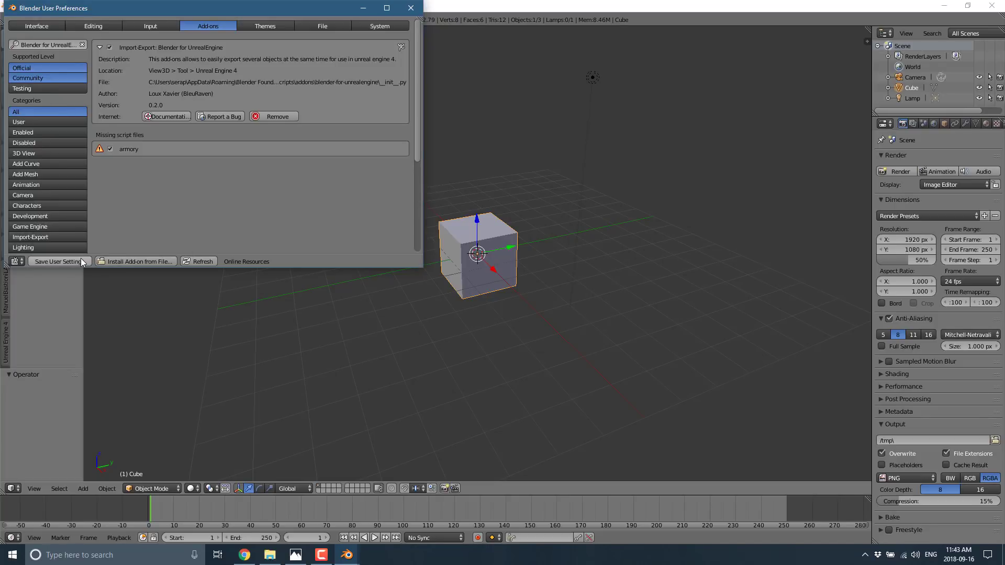
left_click(63, 258)
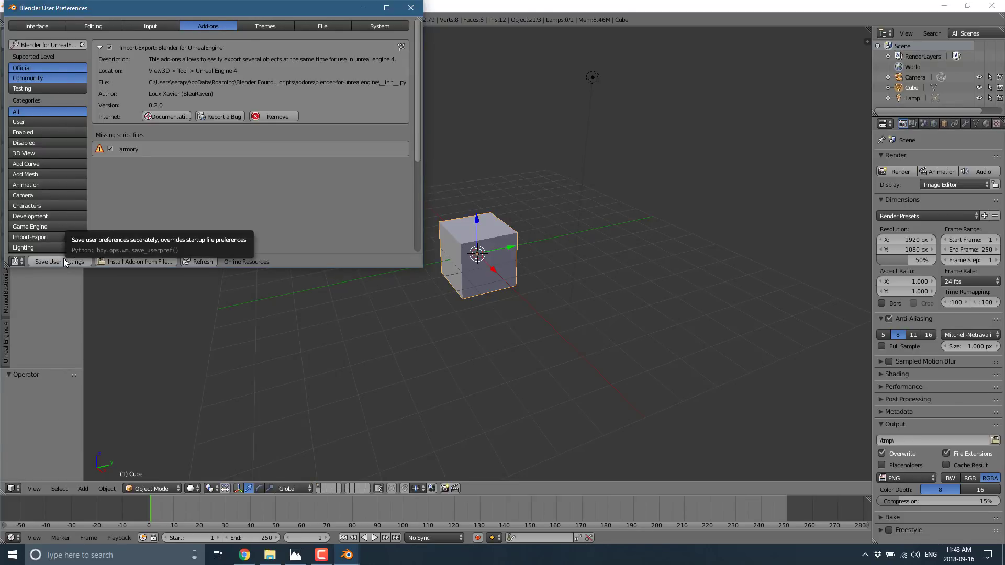
left_click(412, 14)
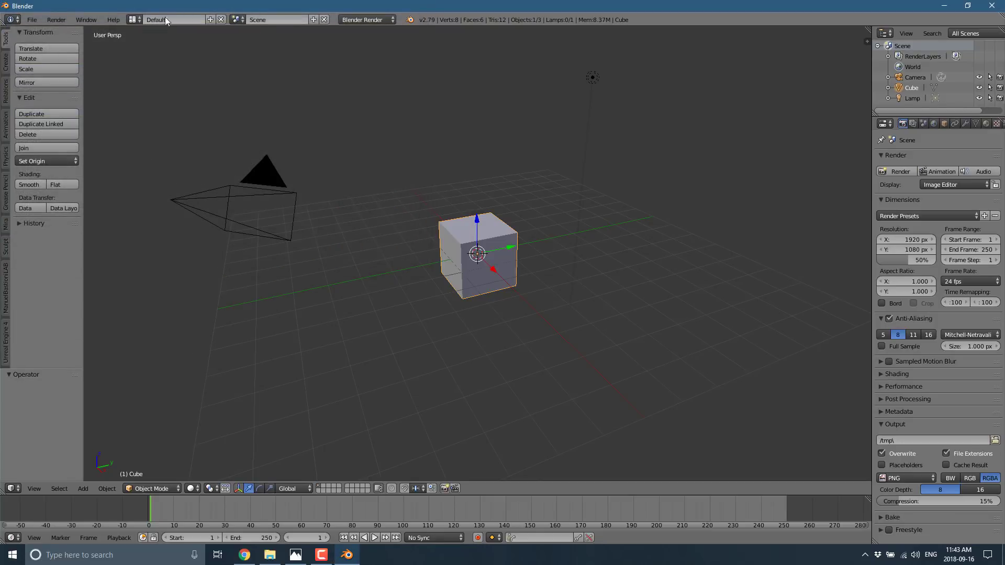
- Show the Unreal Engine 4 tool panel, widen it, and keep the cube's export type on Auto
left_click(6, 343)
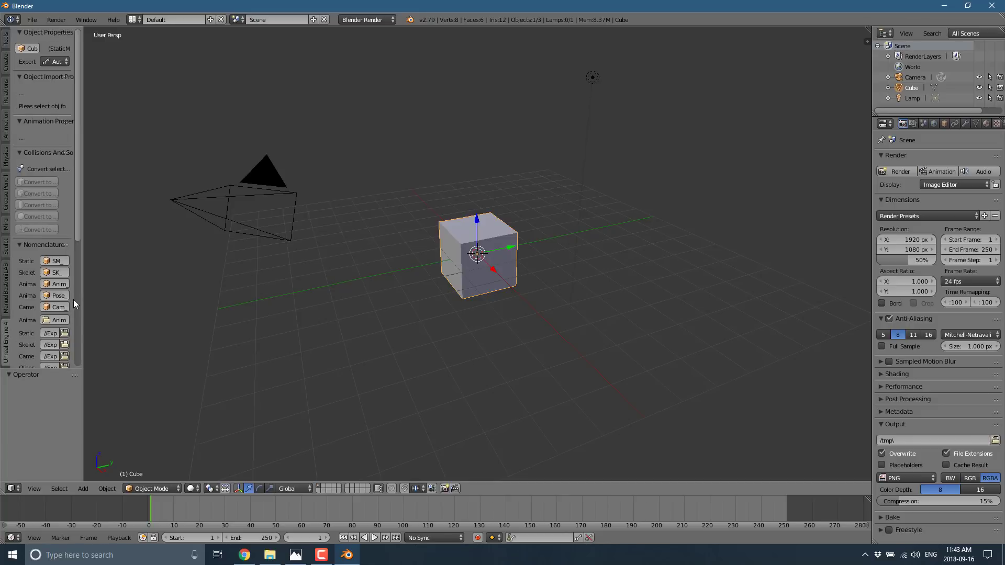
left_click_drag(83, 298, 277, 297)
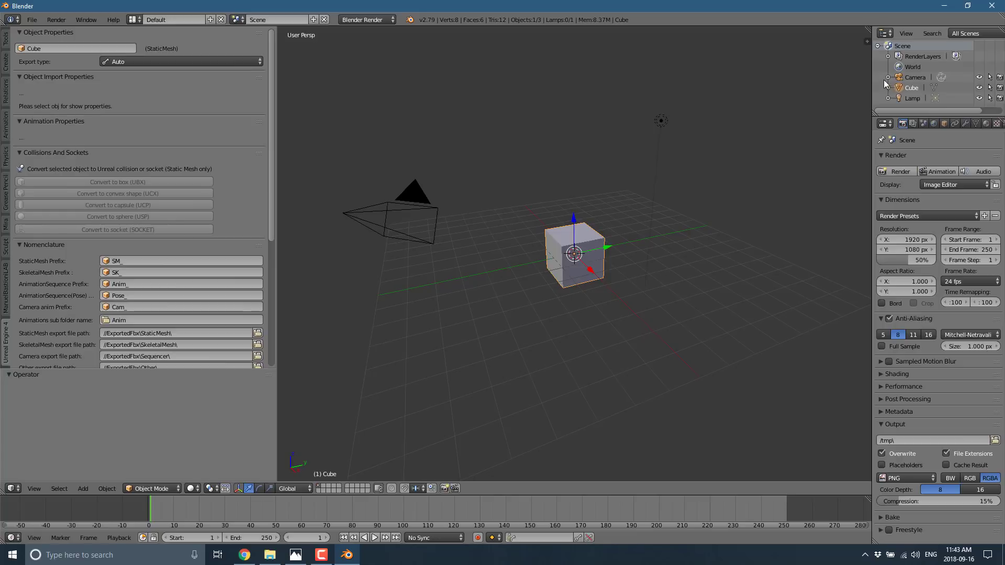
left_click(152, 60)
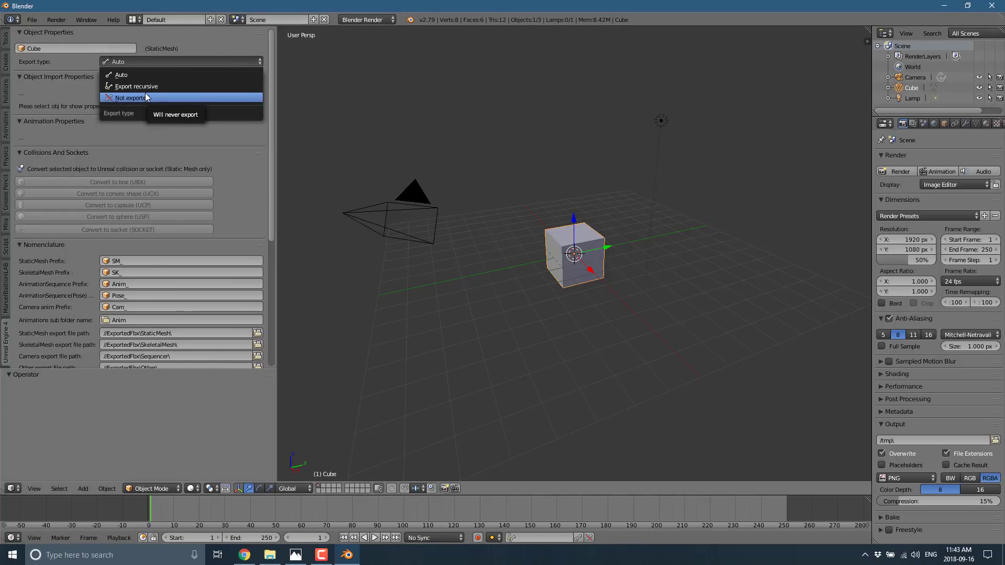
left_click(130, 120)
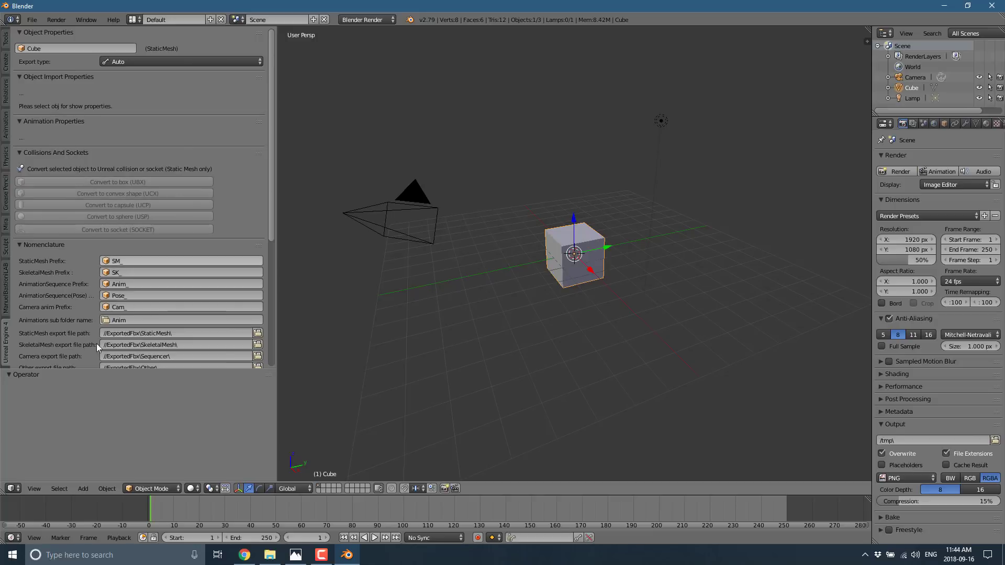
- Scroll to the bottom of the panel and attempt the export, which warns to save first
scroll(55, 268, "down", 1)
scroll(55, 268, "down", 4)
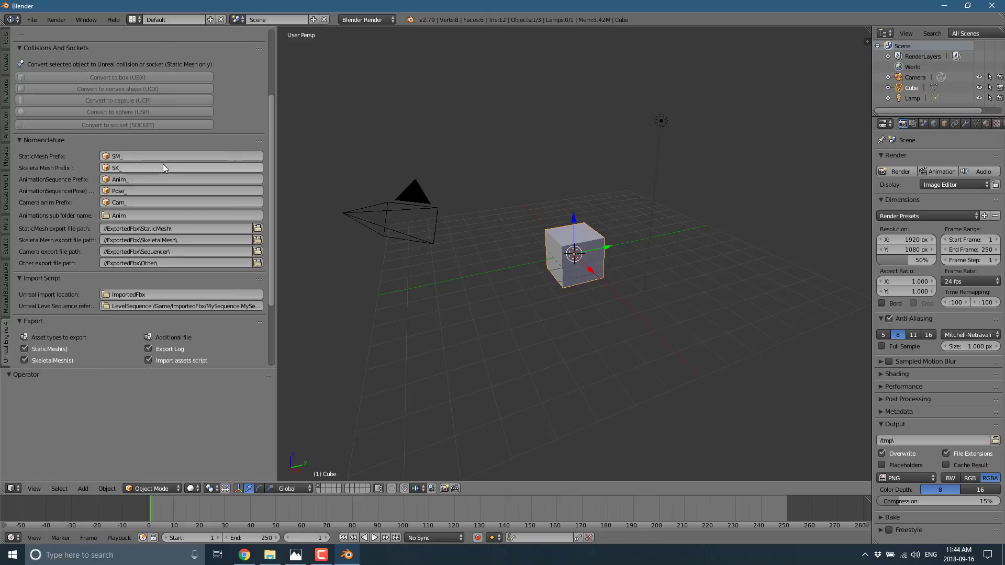
scroll(155, 190, "down", 1)
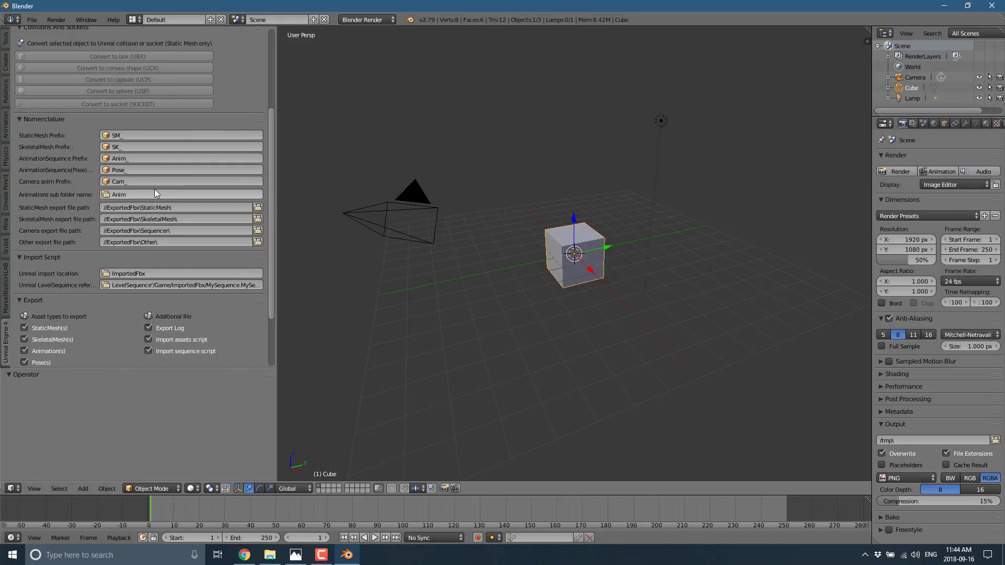
scroll(156, 183, "down", 2)
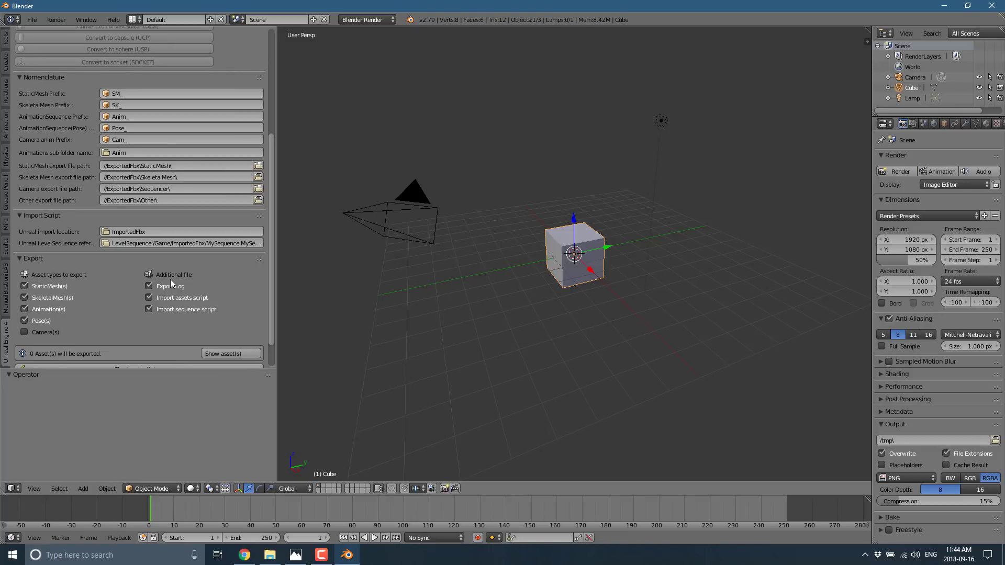
scroll(171, 279, "down", 2)
left_click(153, 354)
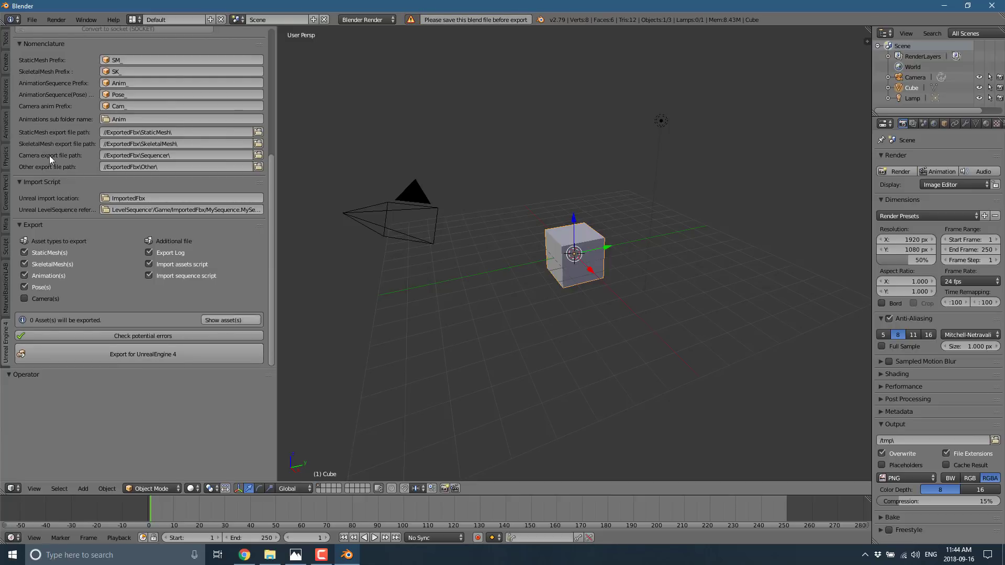
- Save the scene as UE4Demo.blend on the Desktop
left_click(31, 20)
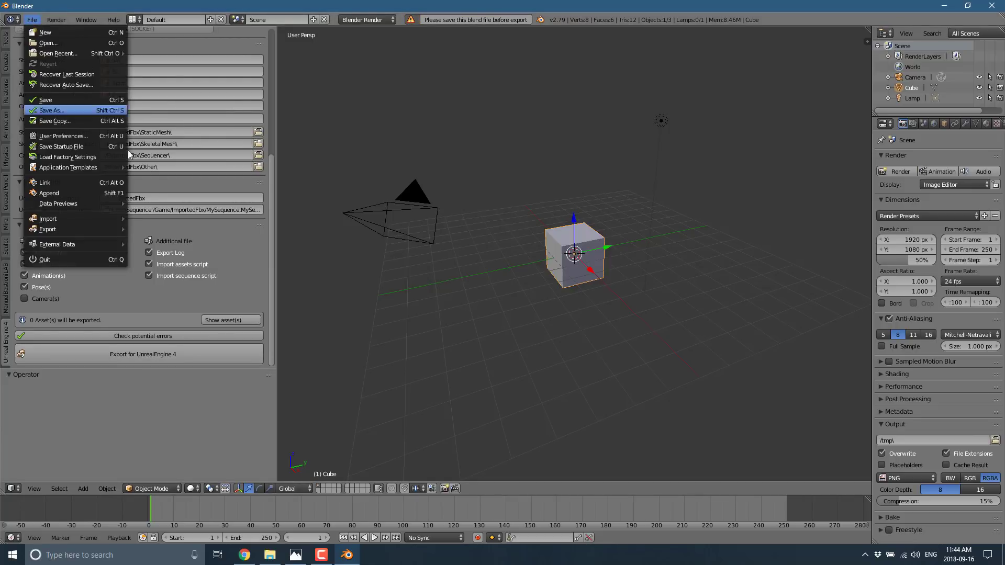
left_click(48, 112)
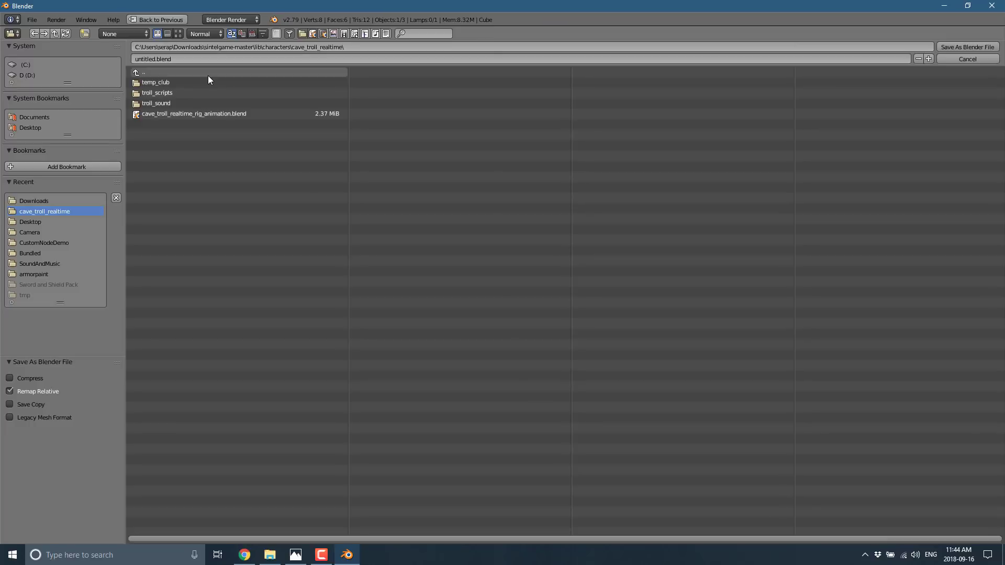
left_click(57, 126)
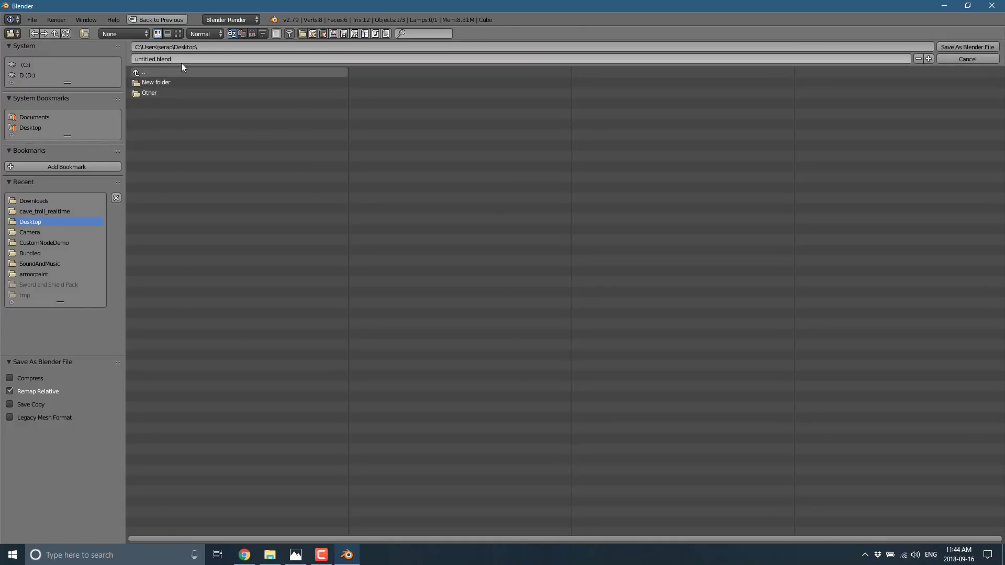
left_click(306, 54)
type("UE4Demo")
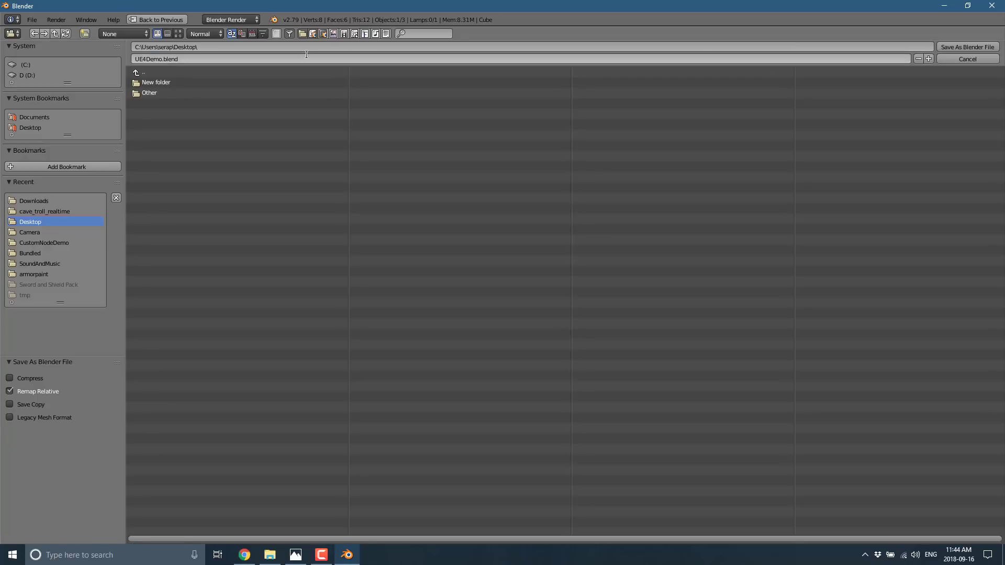
key("Return")
left_click(960, 46)
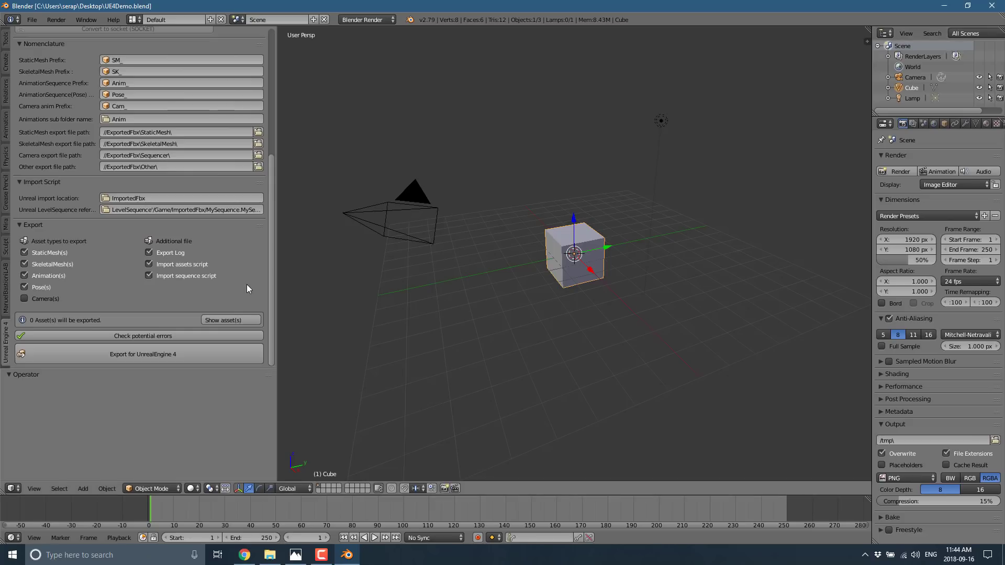
- Set the Cube's export type to Export recursive and export it for Unreal Engine 4
left_click(134, 354)
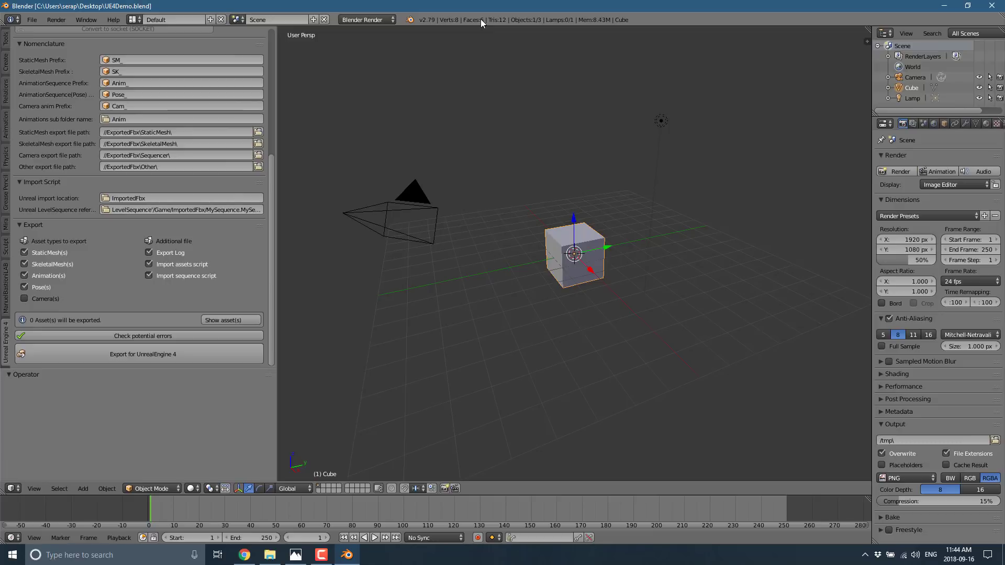
left_click(128, 343)
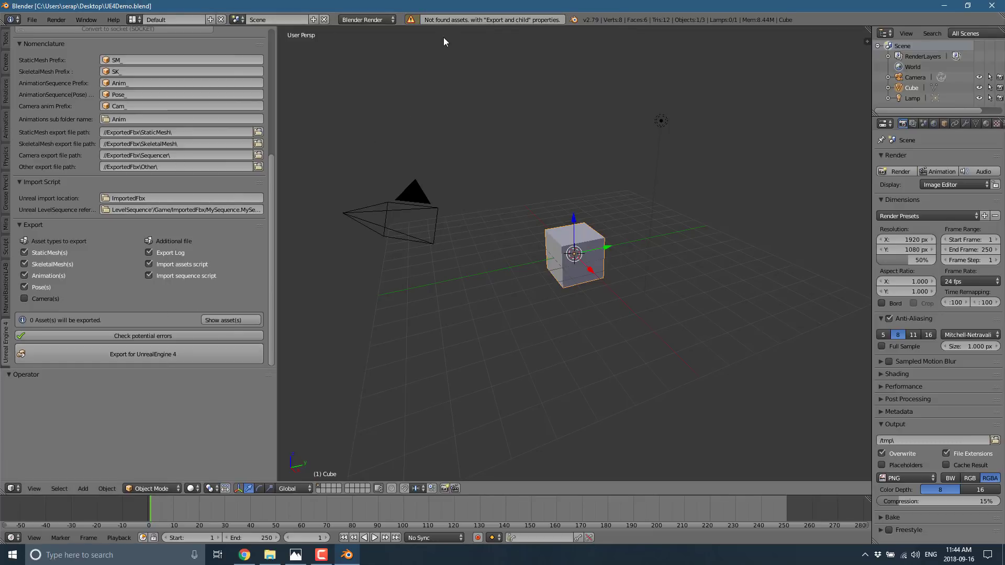
scroll(108, 150, "up", 8)
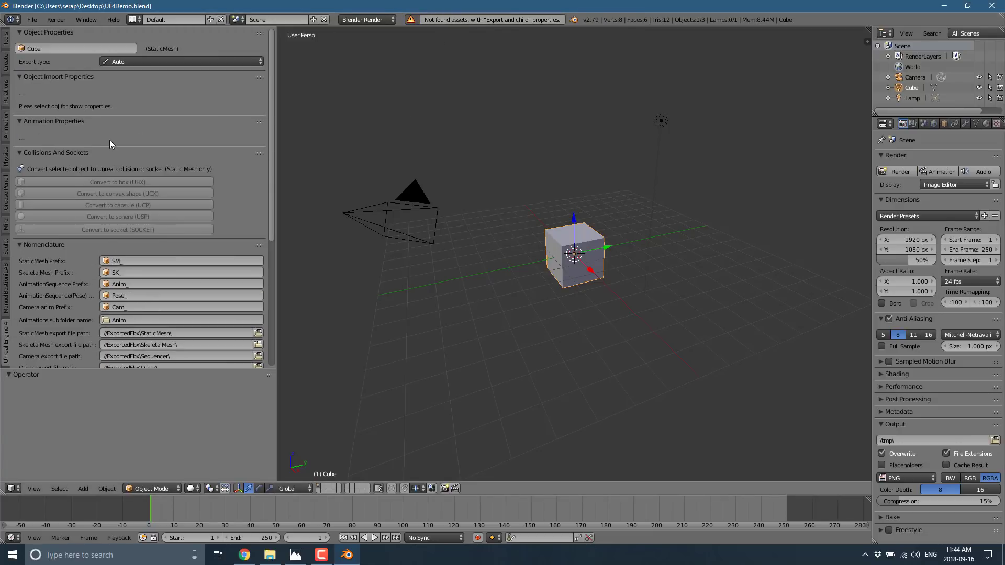
left_click(167, 61)
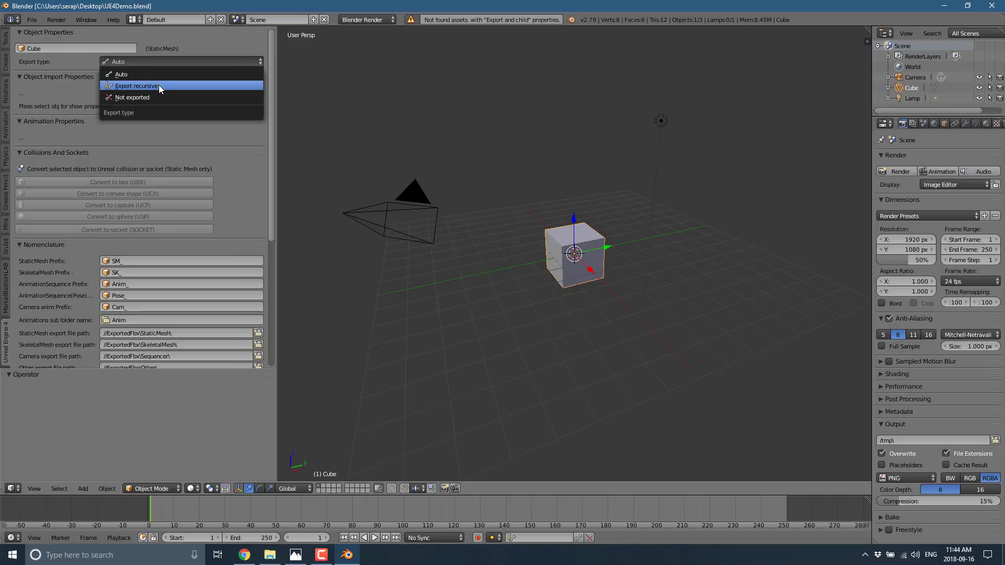
left_click(159, 85)
scroll(116, 318, "down", 5)
scroll(118, 311, "down", 6)
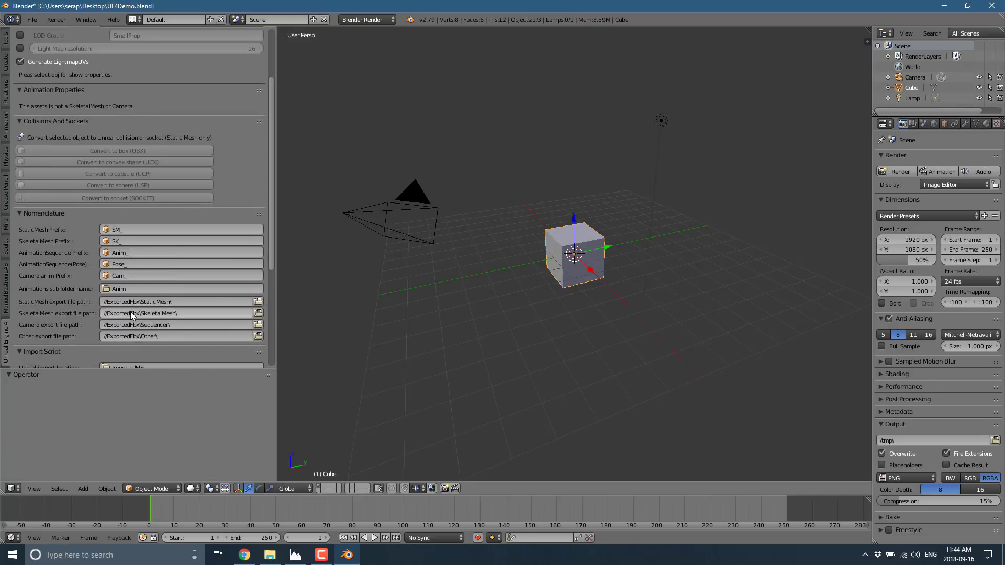
left_click(152, 354)
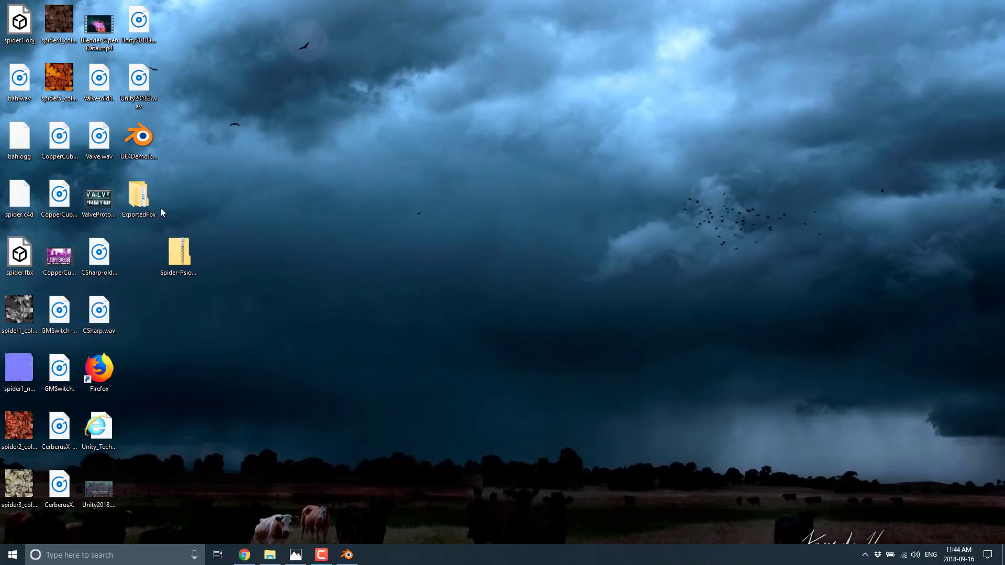
- Open ExportedFbx on the desktop and check SM_Cube.fbx in its StaticMesh folder
double_click(149, 197)
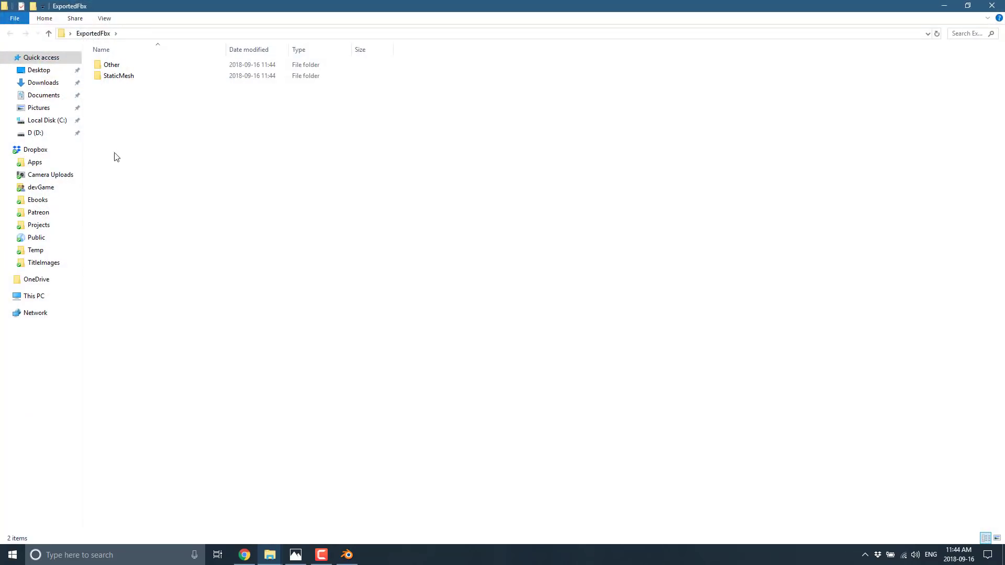
double_click(131, 78)
left_click(128, 68)
key("alt+Left")
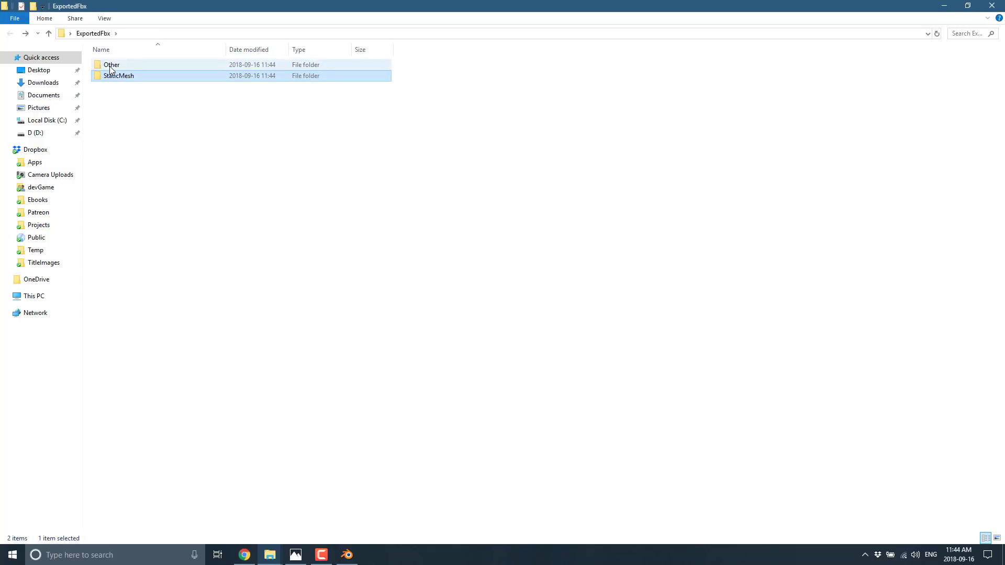
- Inspect ImportAssetScript.py and ImportSequencerScript.py in the Other folder, then return to Chrome
double_click(112, 67)
left_click(131, 78)
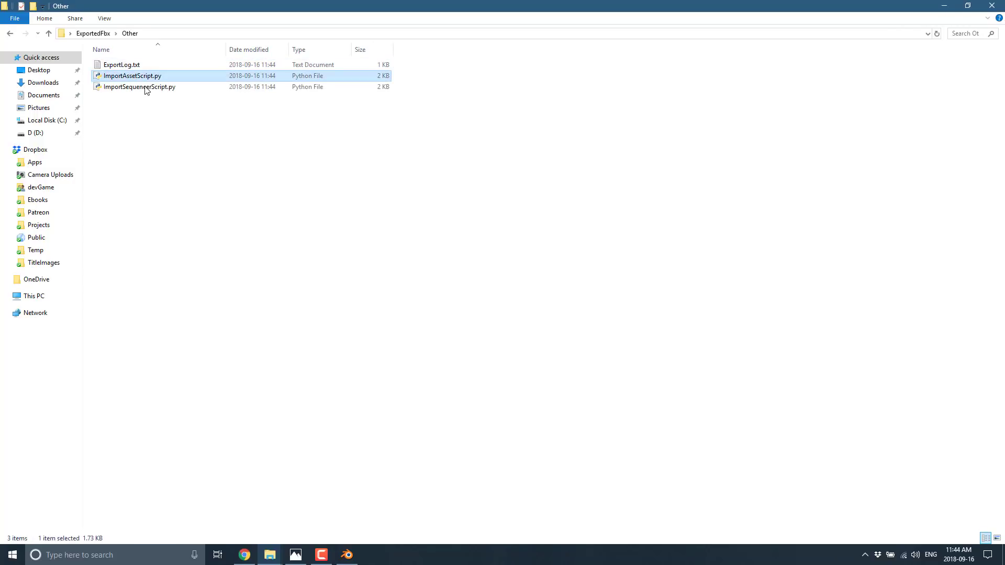
left_click(146, 89)
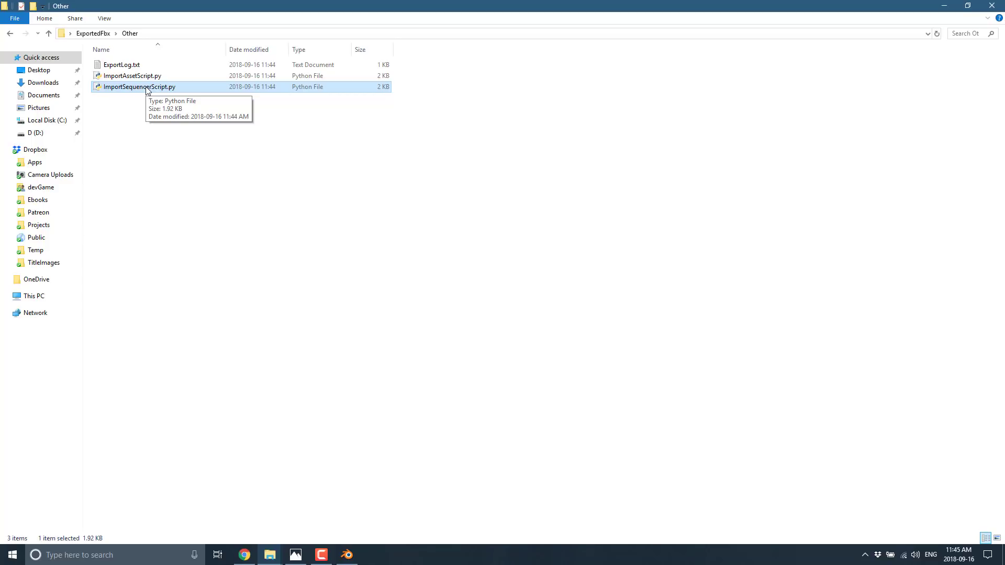
key("alt+Tab")
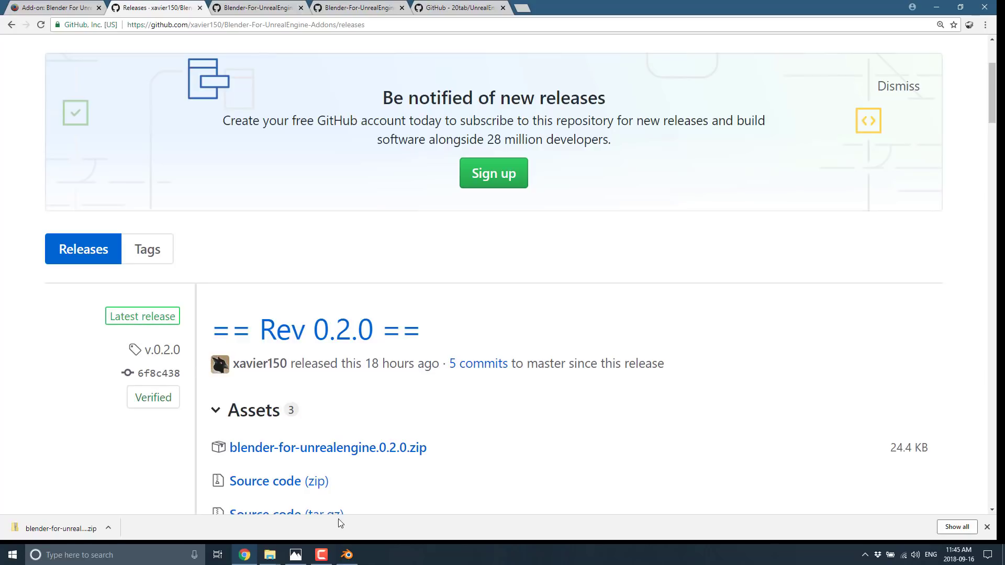
left_click(347, 554)
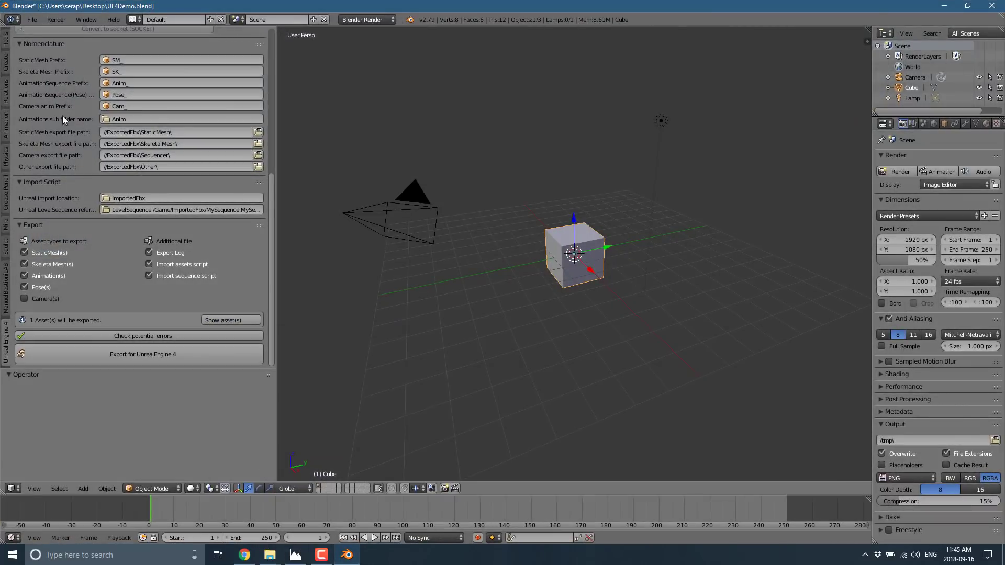
key("t")
key("t")
key("t")
key("t")
key("t")
key("t")
key("t")
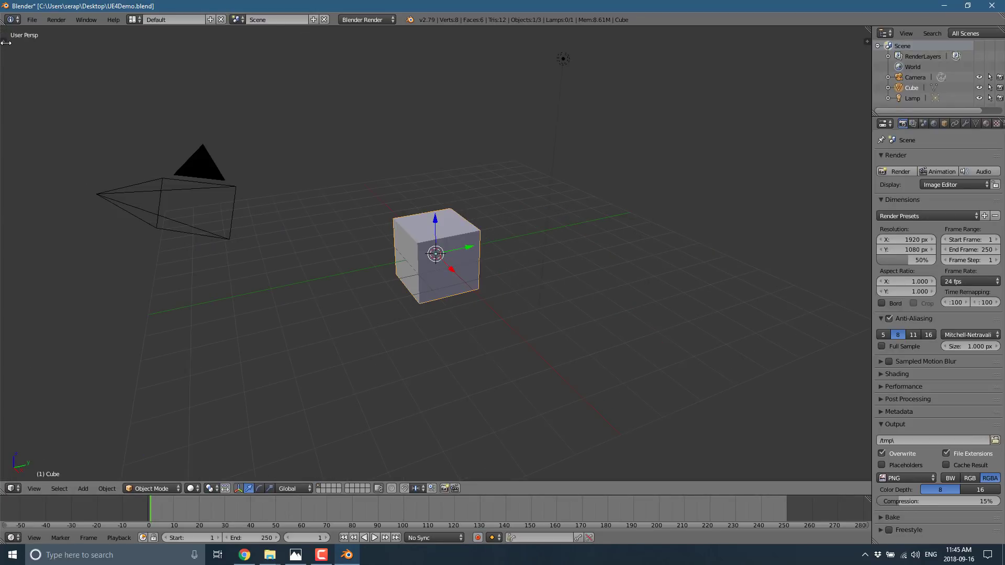
left_click(4, 42)
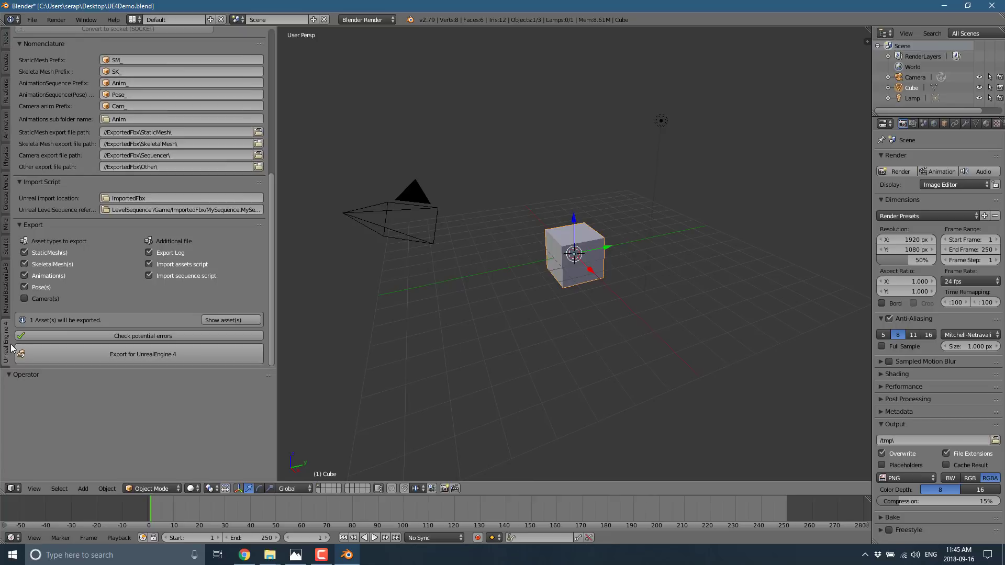
scroll(11, 350, "up", 10)
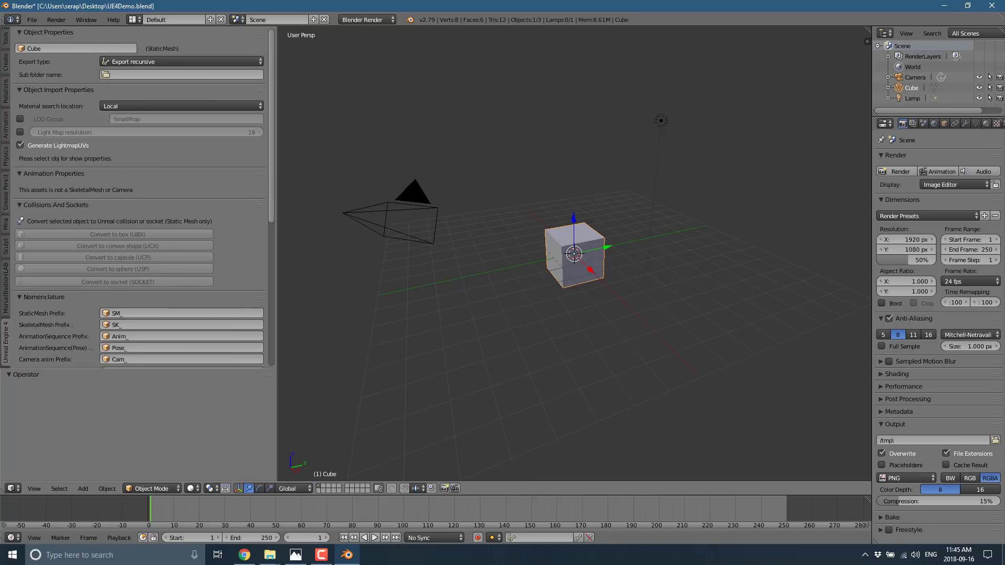
key("alt+Tab")
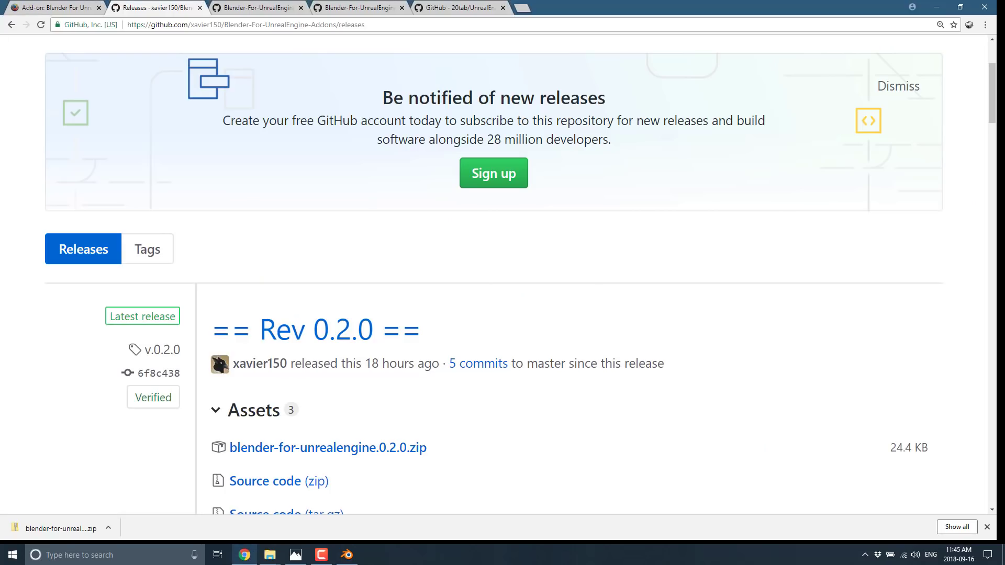
- Open the 'How export assets from Blender' guide and scroll through its walkthrough
left_click(258, 7)
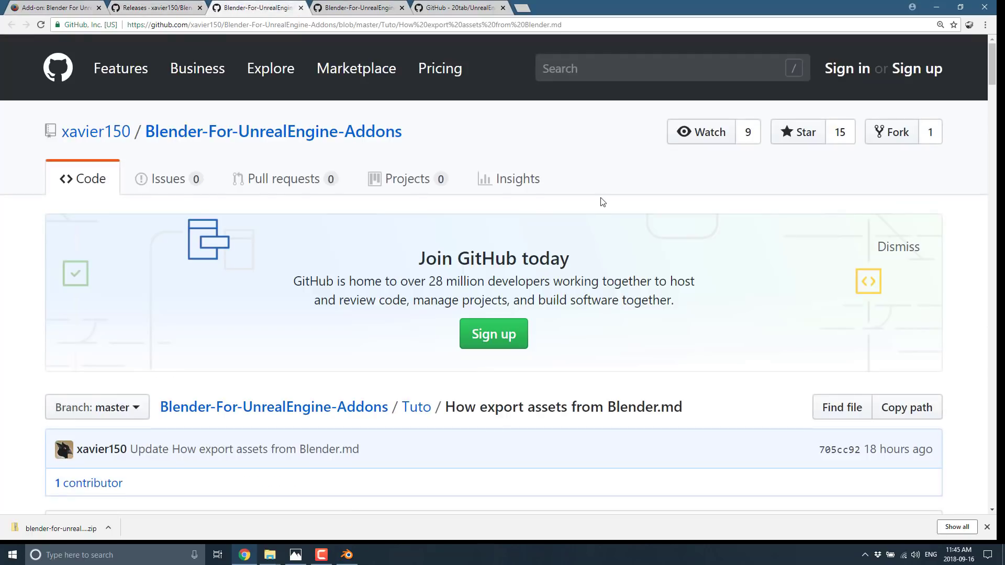
scroll(603, 202, "down", 8)
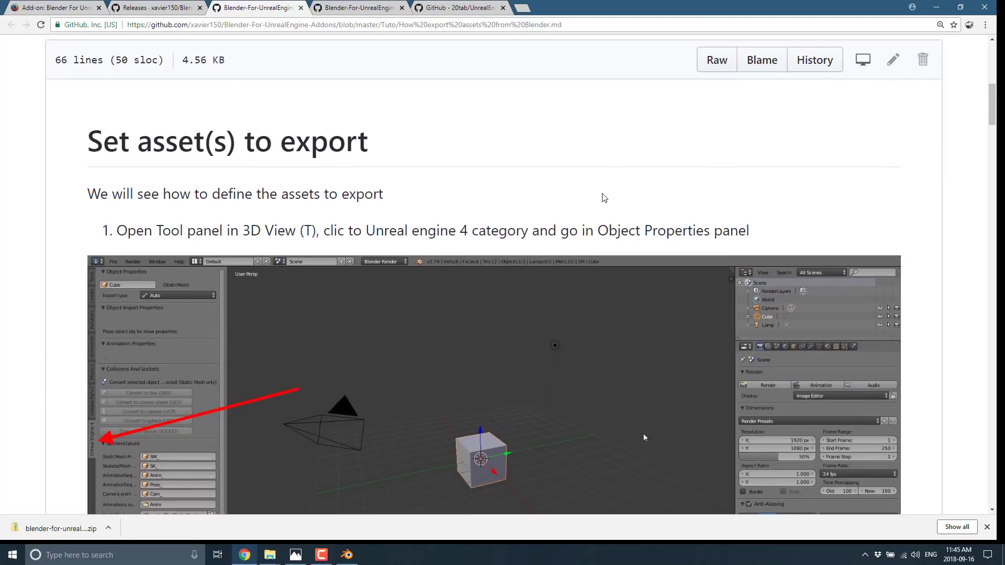
scroll(603, 198, "down", 12)
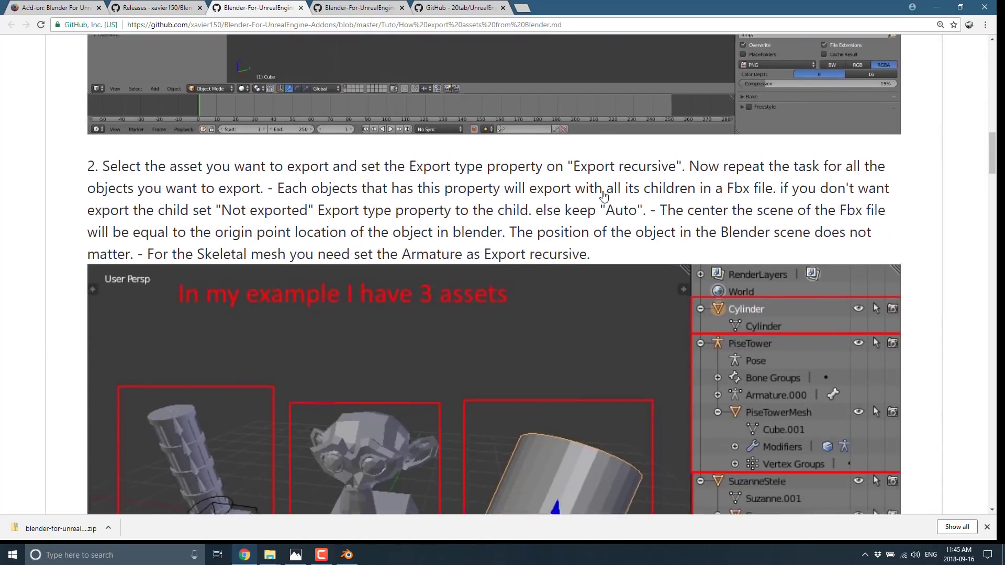
scroll(603, 197, "down", 1)
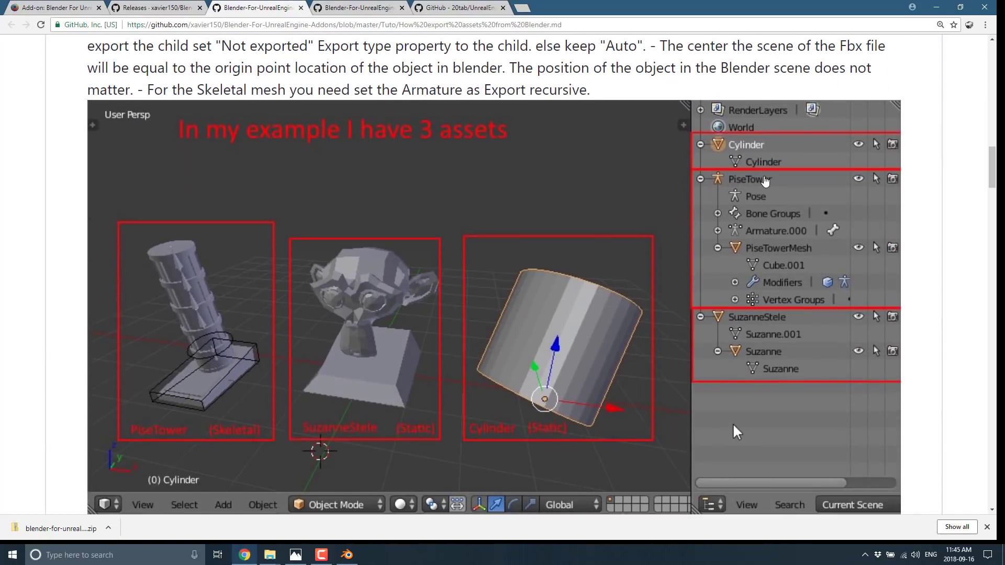
scroll(733, 423, "down", 8)
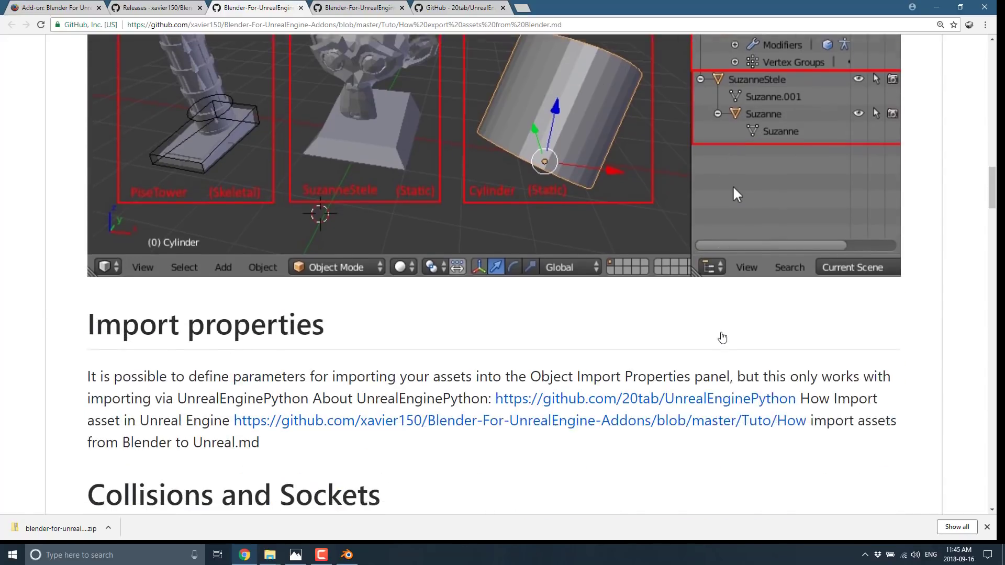
scroll(680, 321, "down", 2)
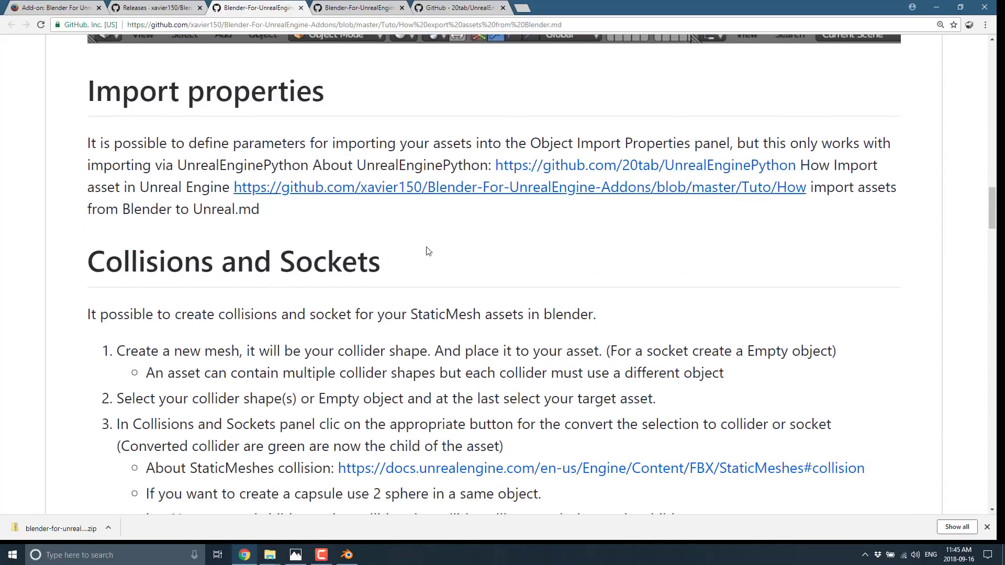
scroll(457, 341, "down", 1)
scroll(457, 340, "down", 3)
scroll(623, 172, "up", 4)
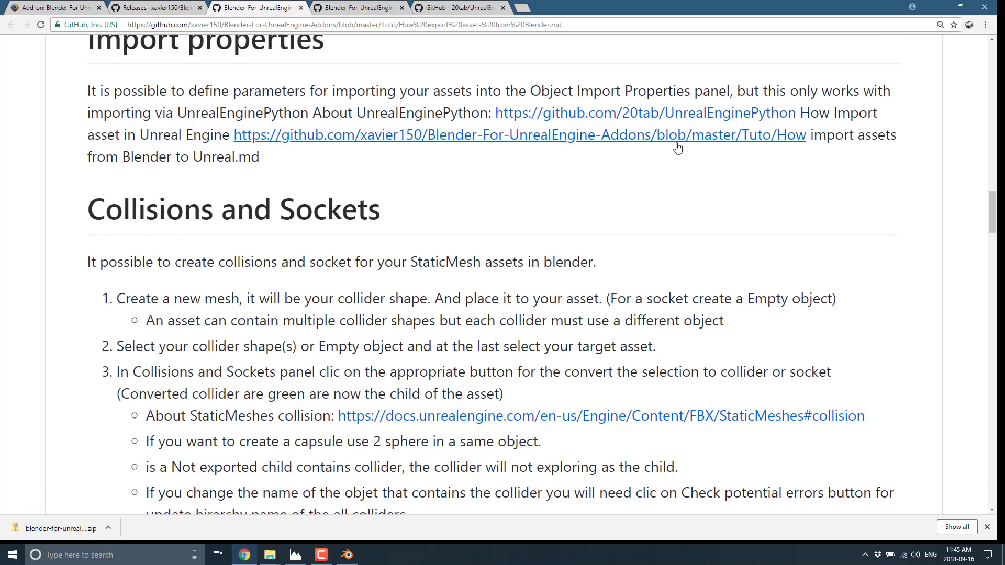
scroll(624, 179, "down", 4)
scroll(417, 137, "up", 2)
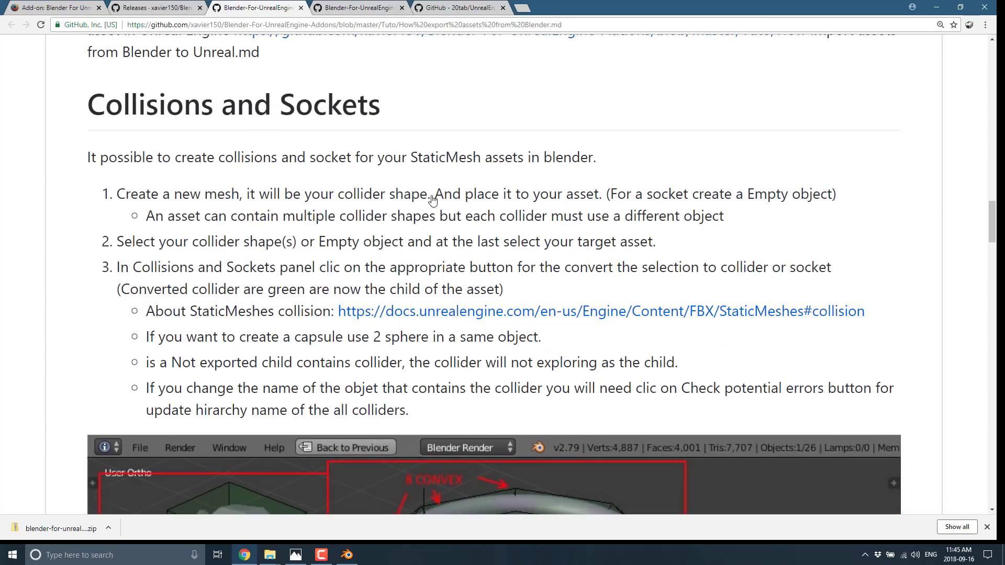
scroll(433, 196, "down", 3)
- Scroll to the guide's footer, then open 'How import assets from Blender to Unreal.md'
scroll(433, 196, "down", 18)
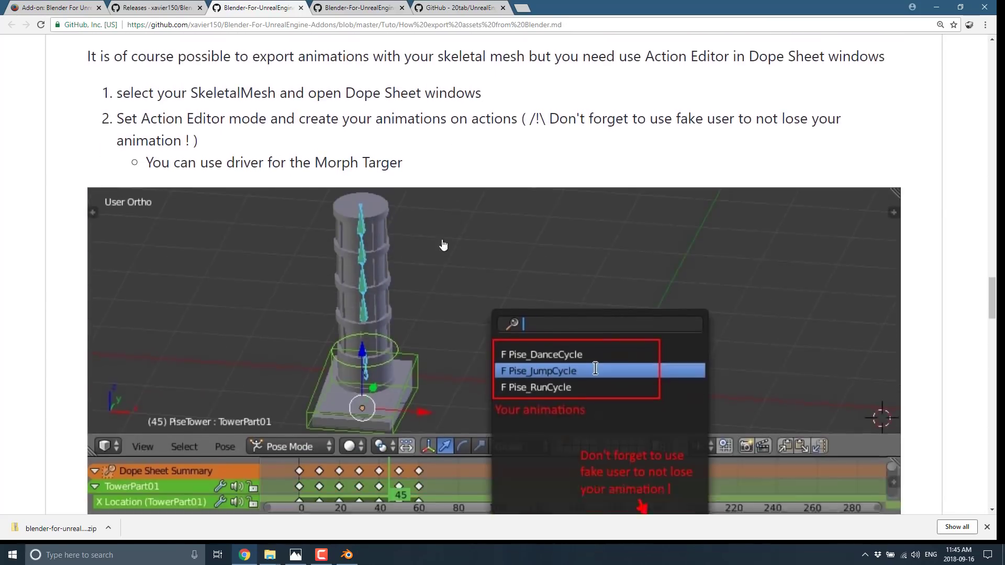
scroll(531, 454, "down", 5)
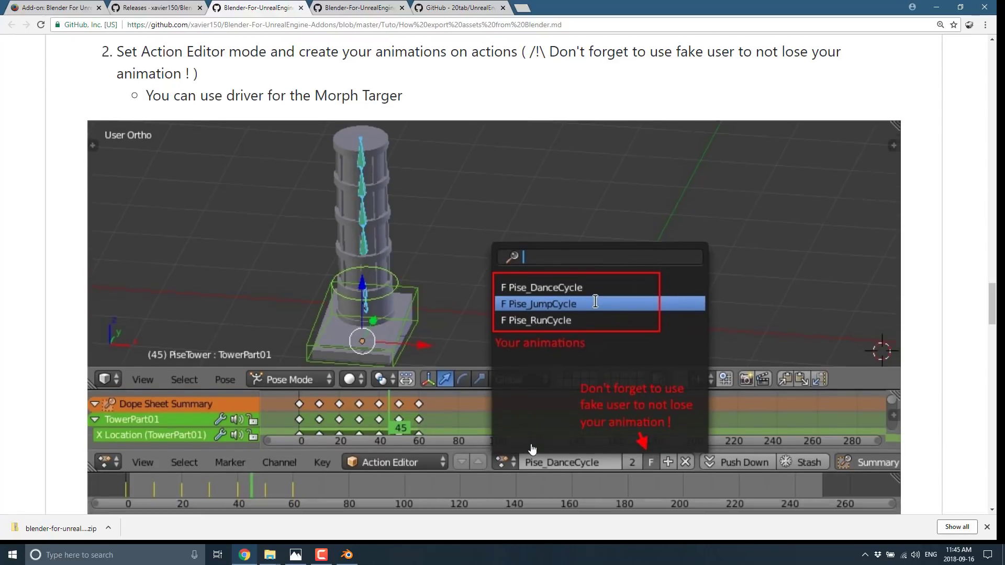
scroll(553, 388, "down", 20)
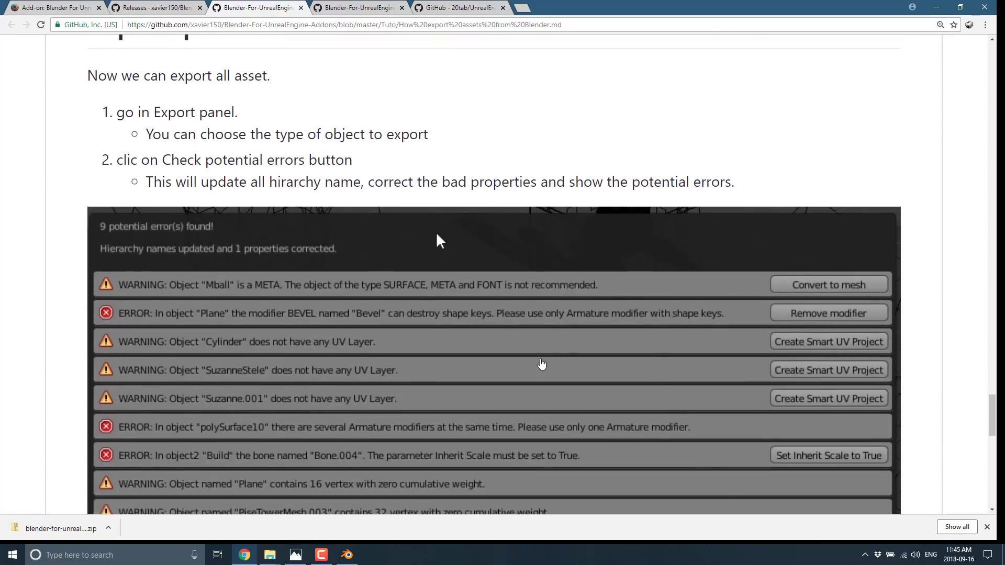
scroll(515, 282, "down", 10)
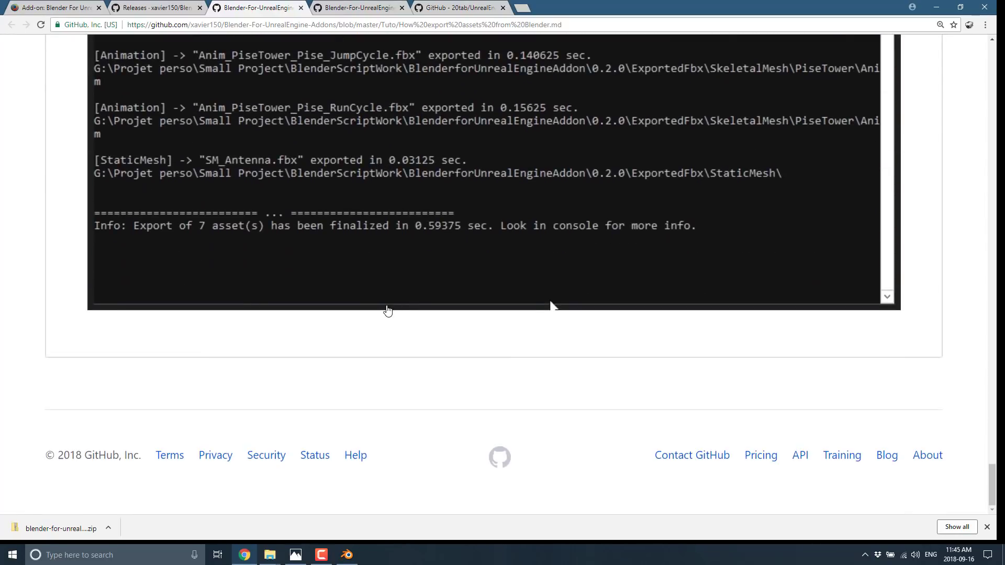
scroll(357, 103, "up", 4)
left_click(359, 7)
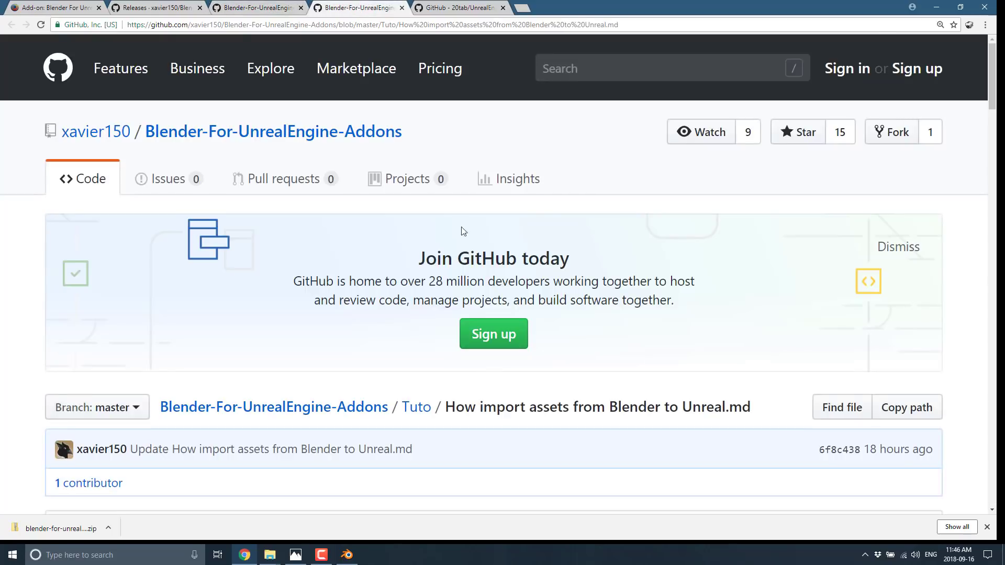
scroll(459, 226, "down", 9)
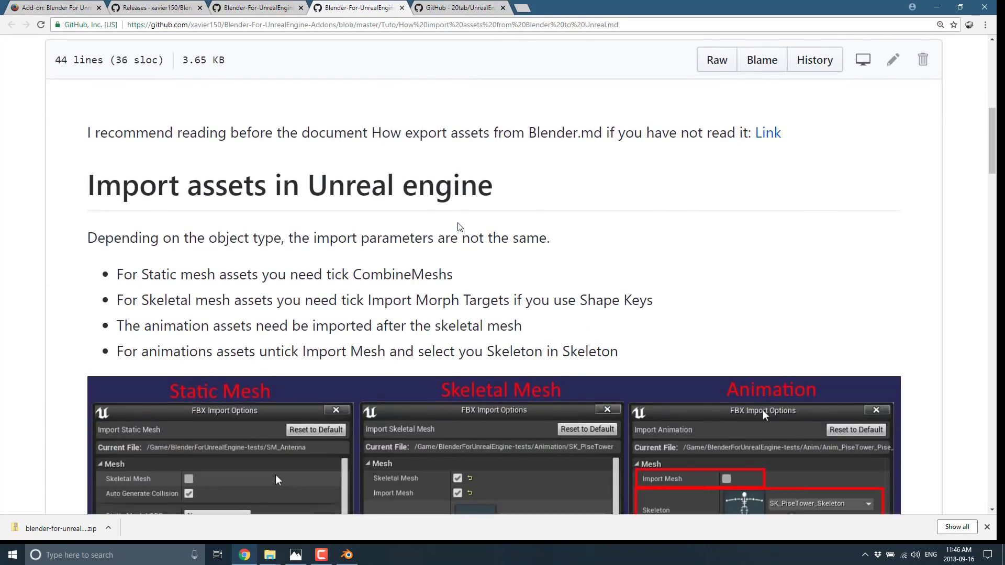
scroll(459, 227, "down", 4)
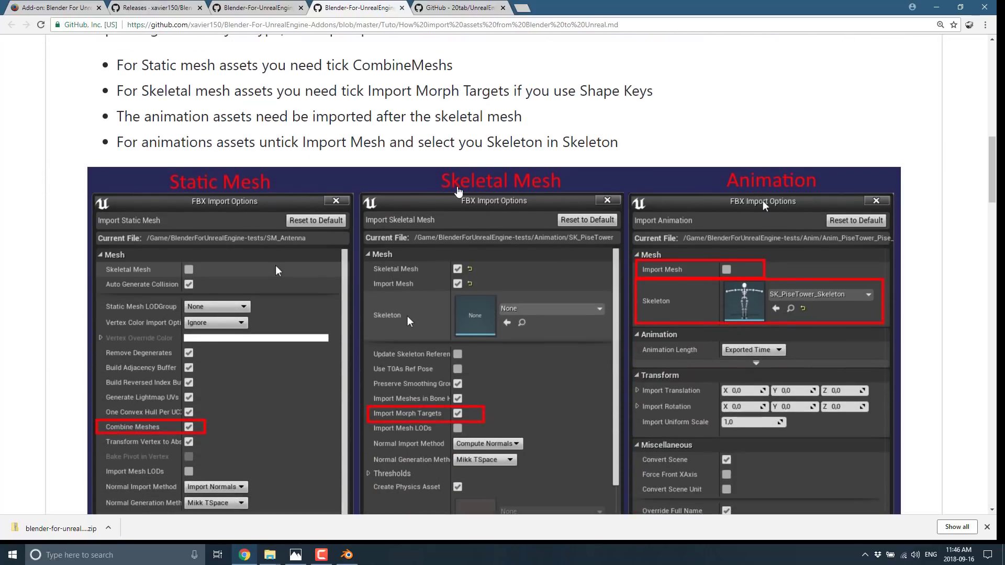
scroll(743, 288, "down", 5)
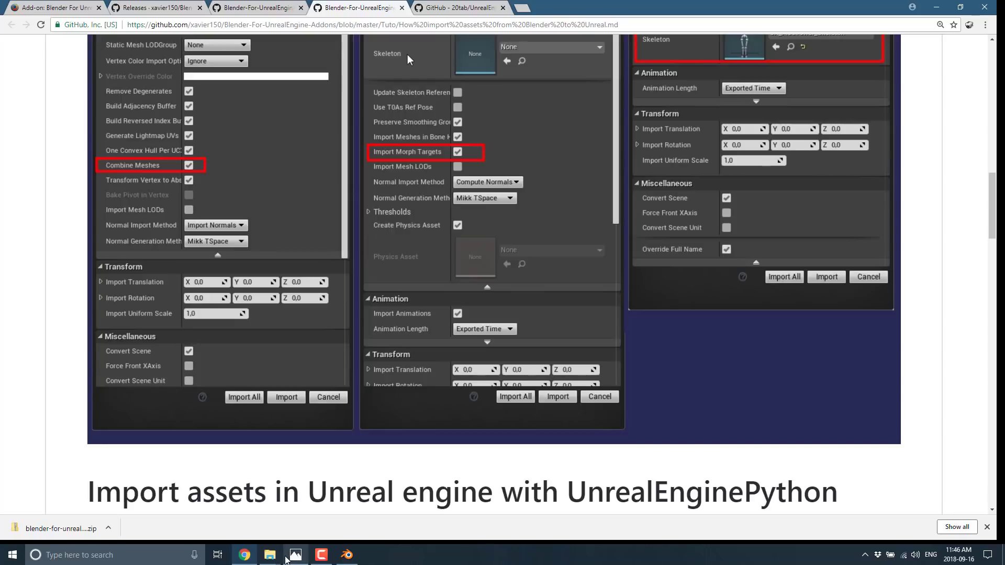
left_click(270, 555)
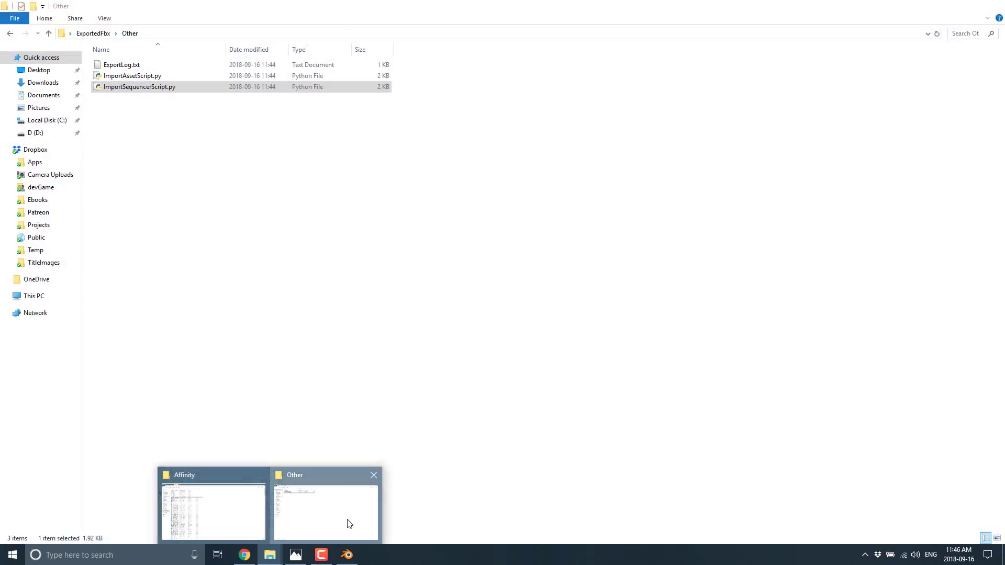
left_click(348, 518)
left_click(152, 76)
left_click(168, 88)
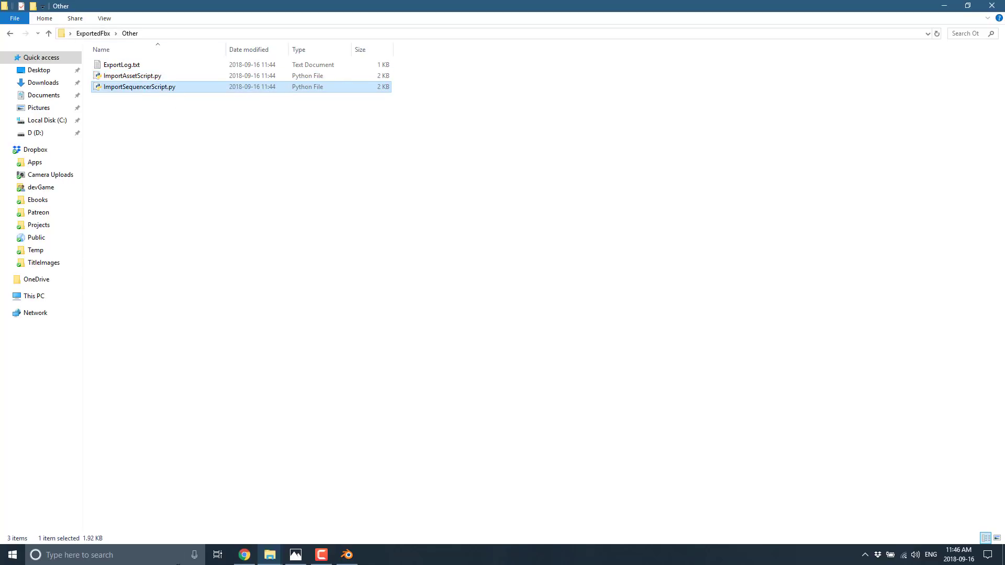
left_click(245, 555)
scroll(408, 55, "down", 4)
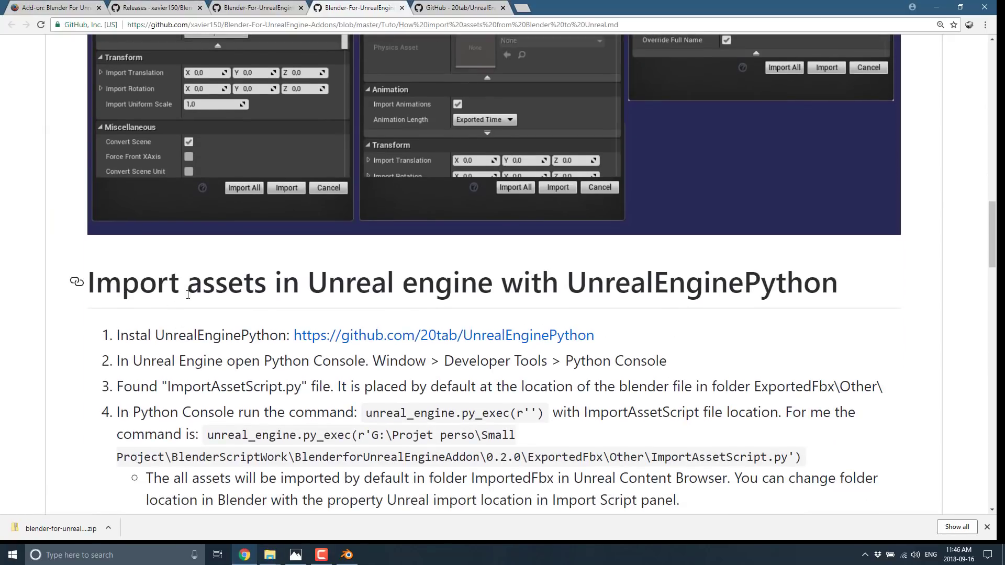
- Highlight the UnrealEnginePython import section heading and scroll through that section
left_click_drag(187, 283, 669, 286)
left_click_drag(733, 321, 803, 310)
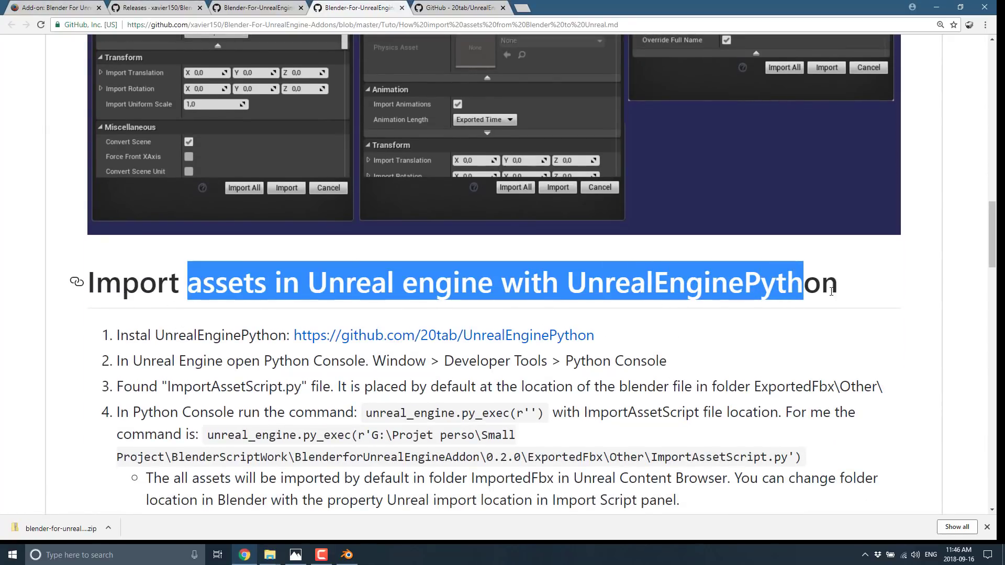
scroll(831, 291, "down", 6)
scroll(831, 297, "down", 3)
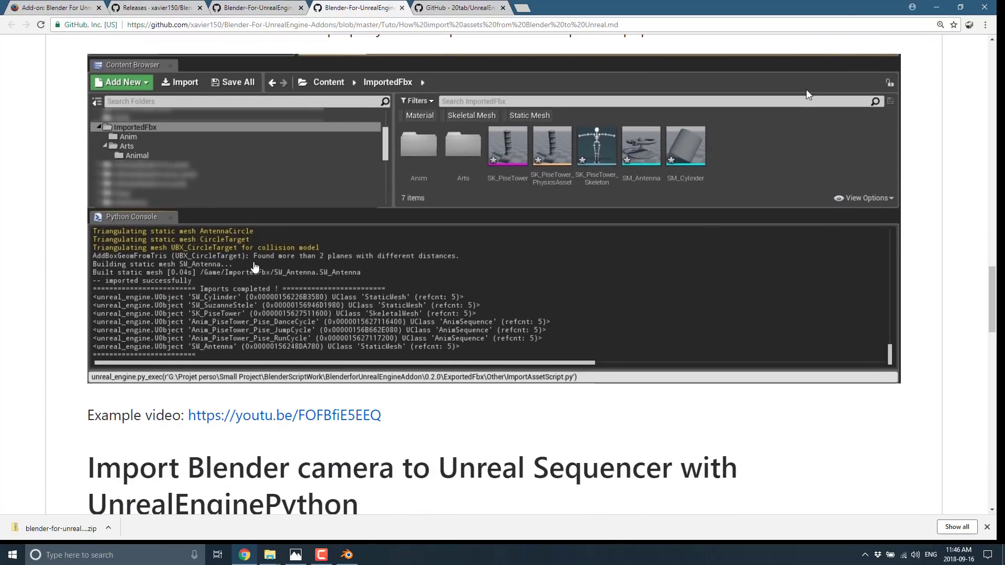
scroll(431, 319, "down", 2)
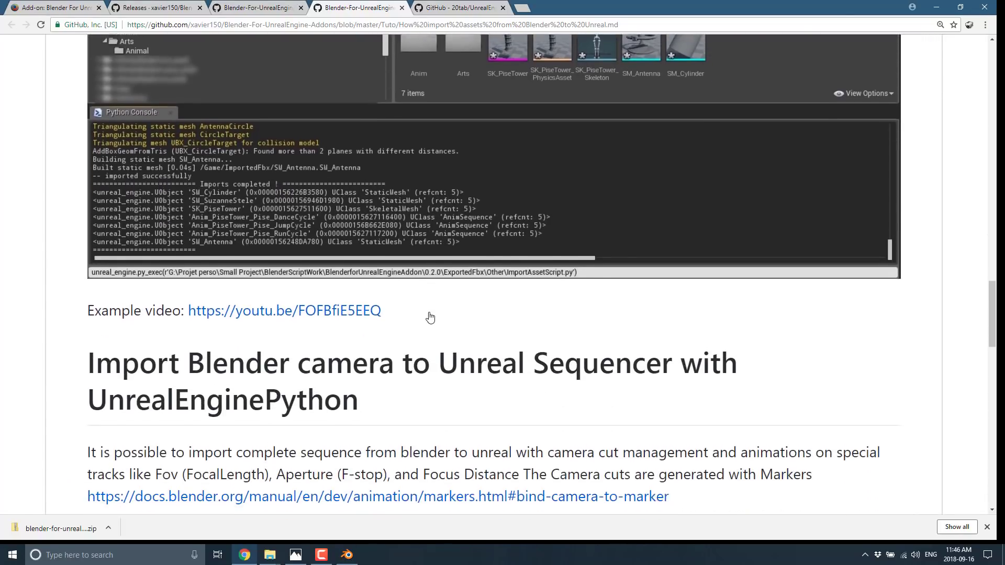
scroll(430, 318, "down", 3)
scroll(427, 318, "down", 1)
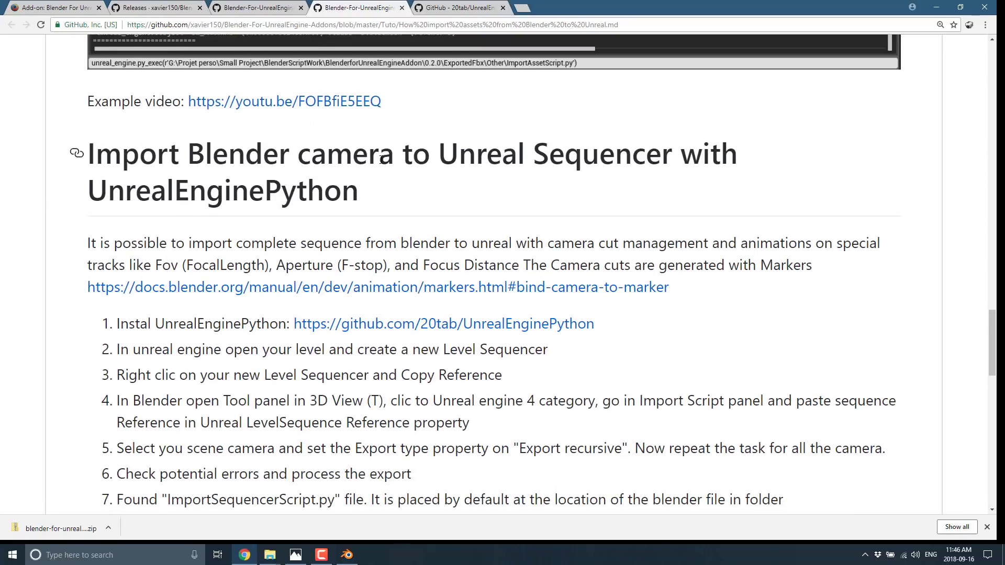
- Highlight the camera-to-Sequencer section heading and scroll around it
left_click_drag(253, 165, 473, 205)
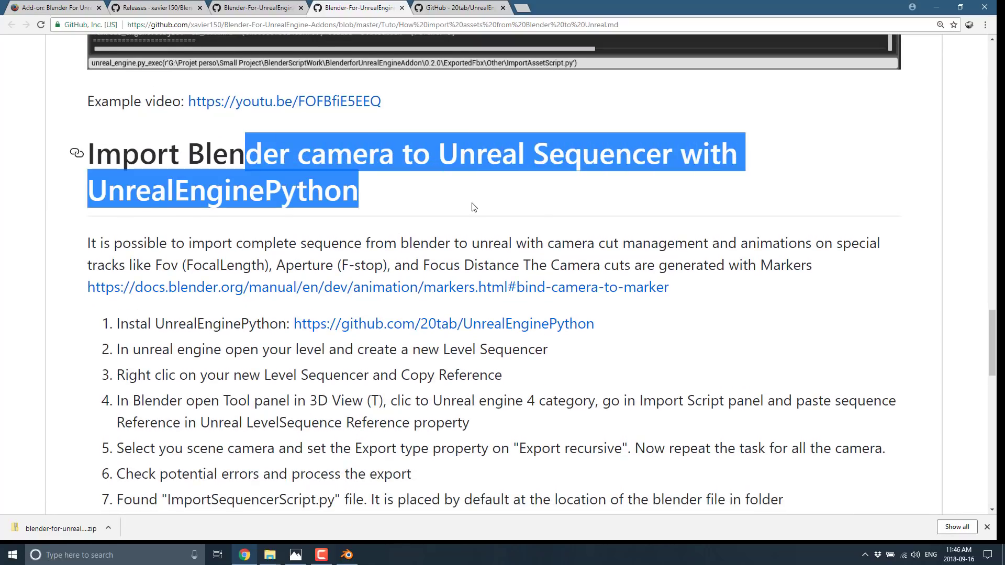
scroll(473, 207, "down", 14)
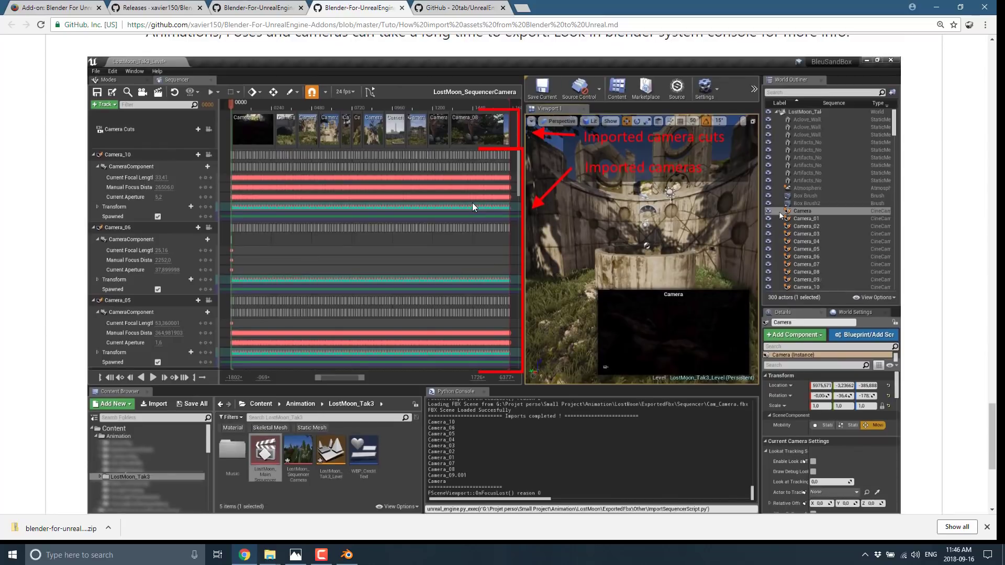
scroll(569, 334, "down", 5)
scroll(568, 332, "up", 4)
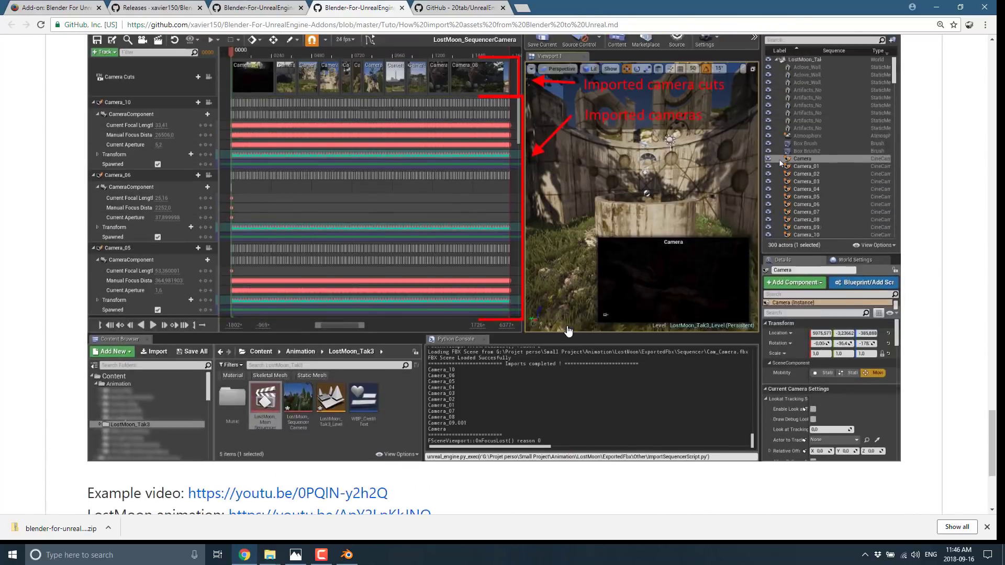
scroll(569, 331, "up", 5)
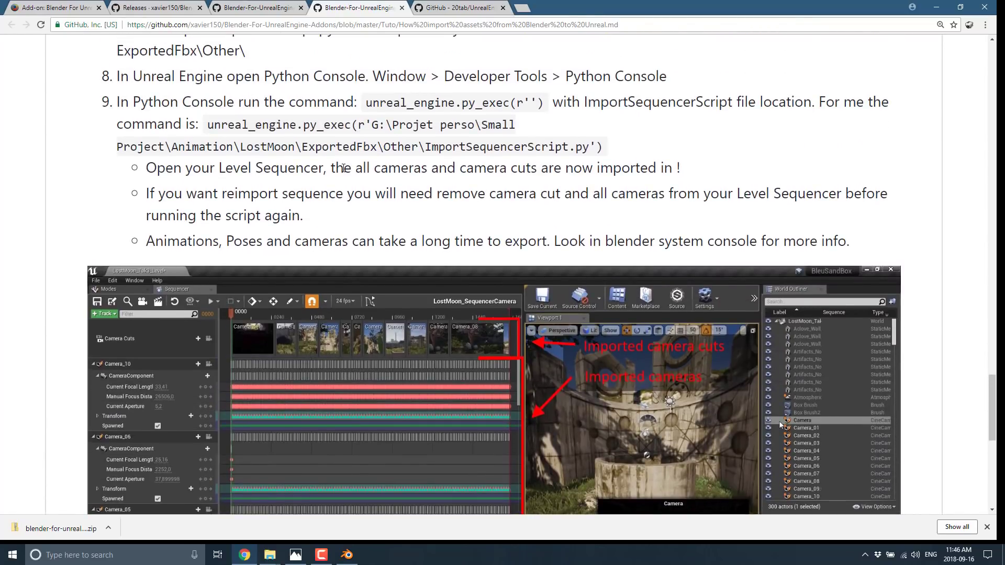
scroll(332, 165, "up", 9)
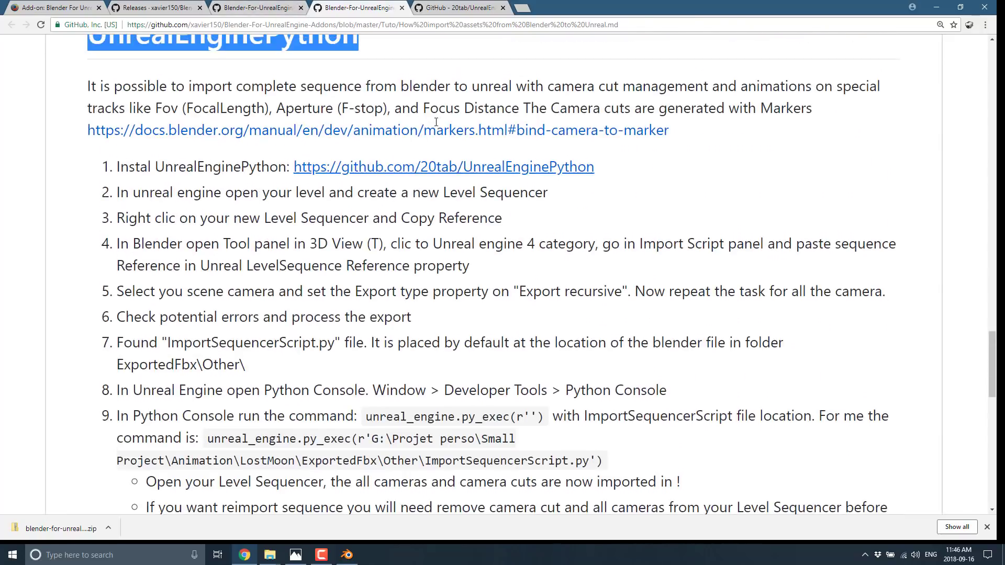
- Highlight the word UnrealEnginePython in the heading, then open the 20tab/UnrealEnginePython repository
left_click_drag(246, 154, 360, 190)
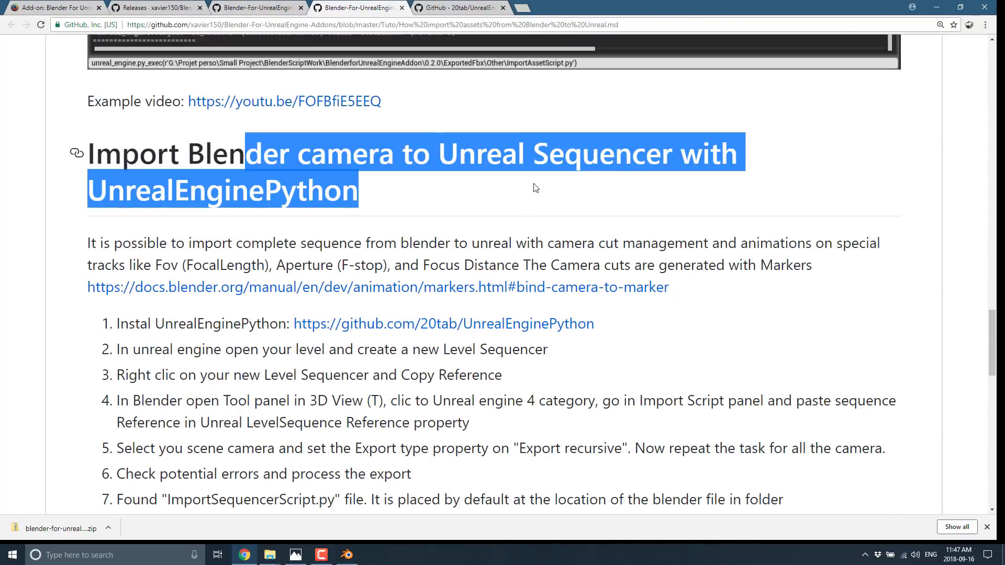
left_click(353, 197)
double_click(206, 198)
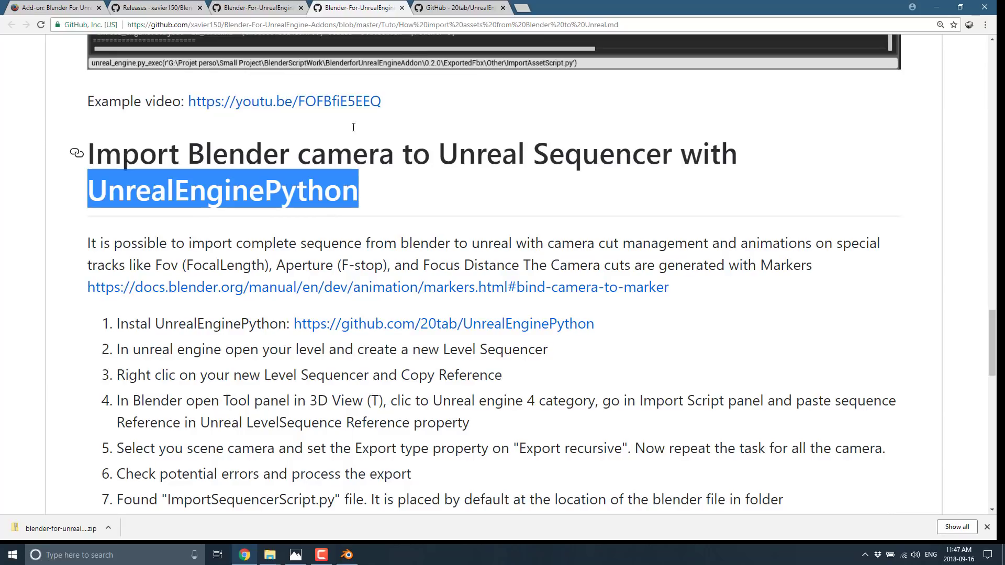
left_click(469, 7)
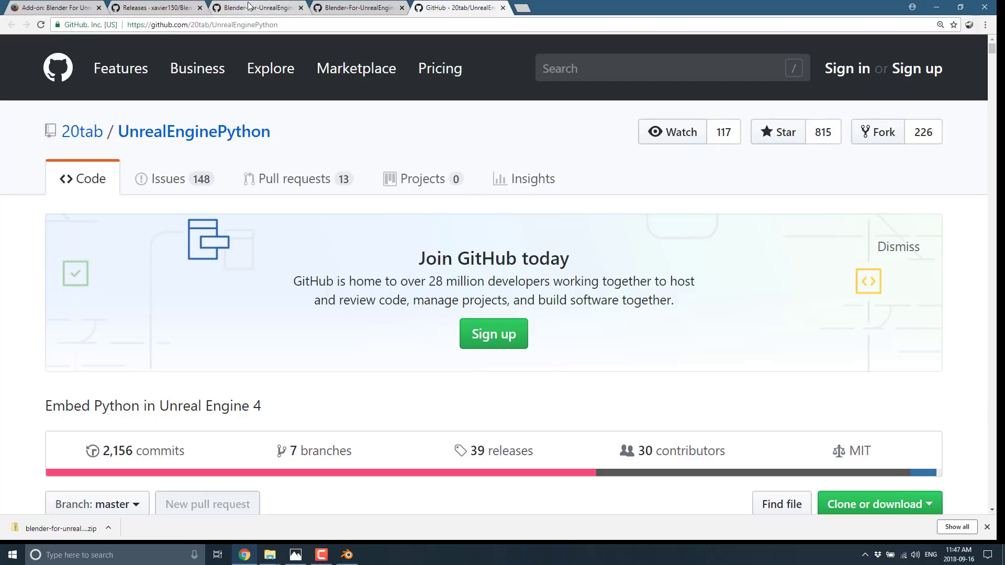
left_click(150, 8)
left_click(73, 10)
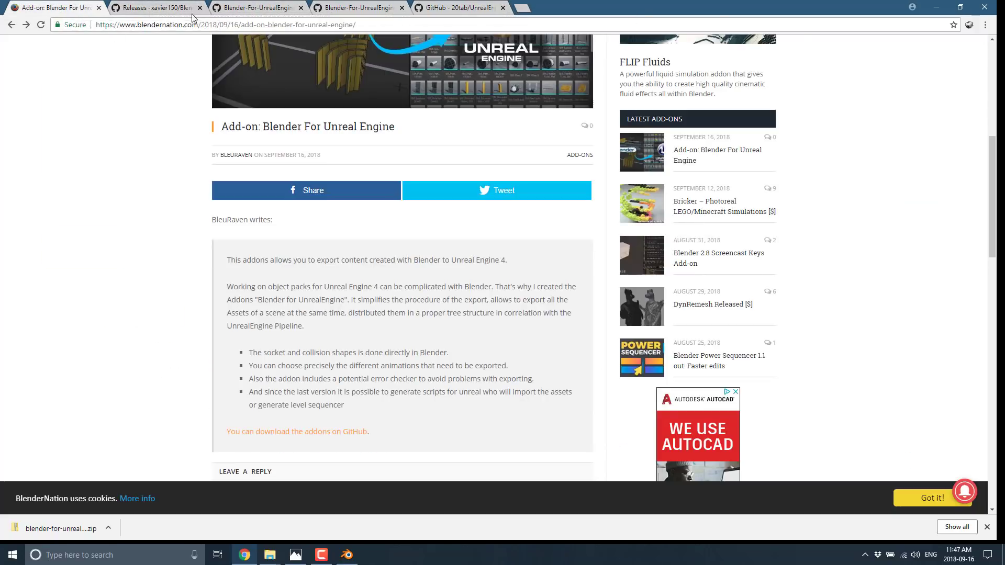
left_click(461, 9)
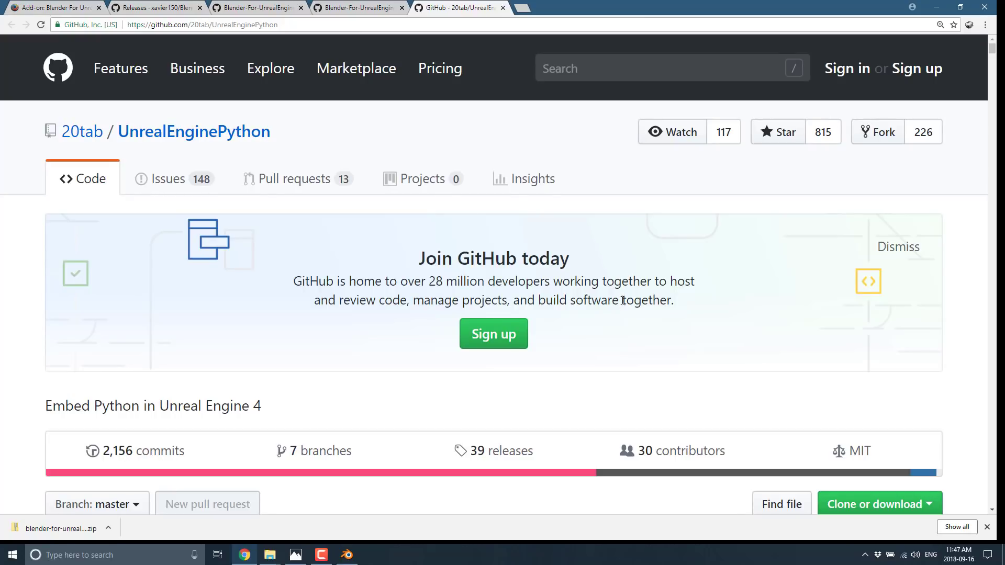
scroll(623, 302, "down", 5)
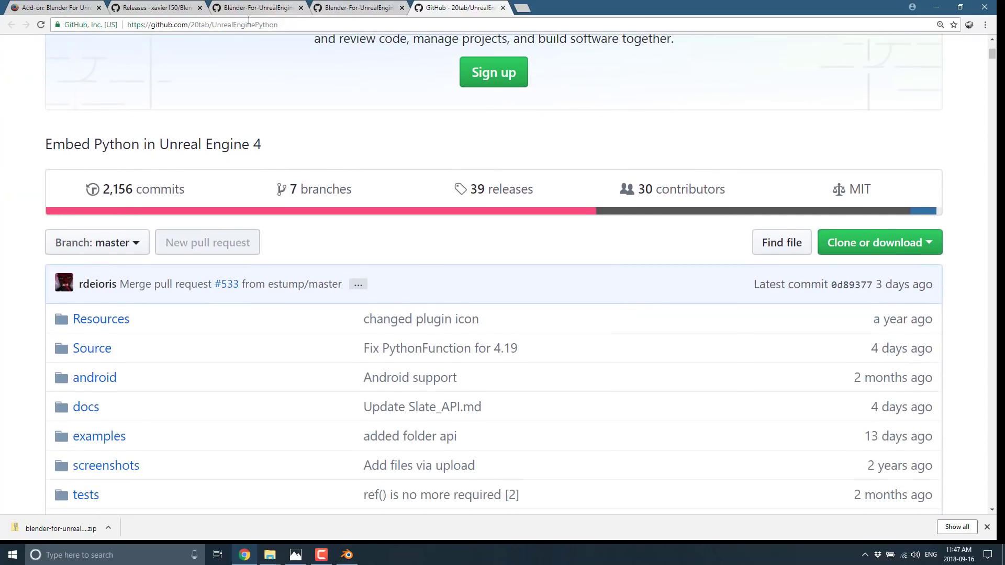
scroll(374, 346, "down", 6)
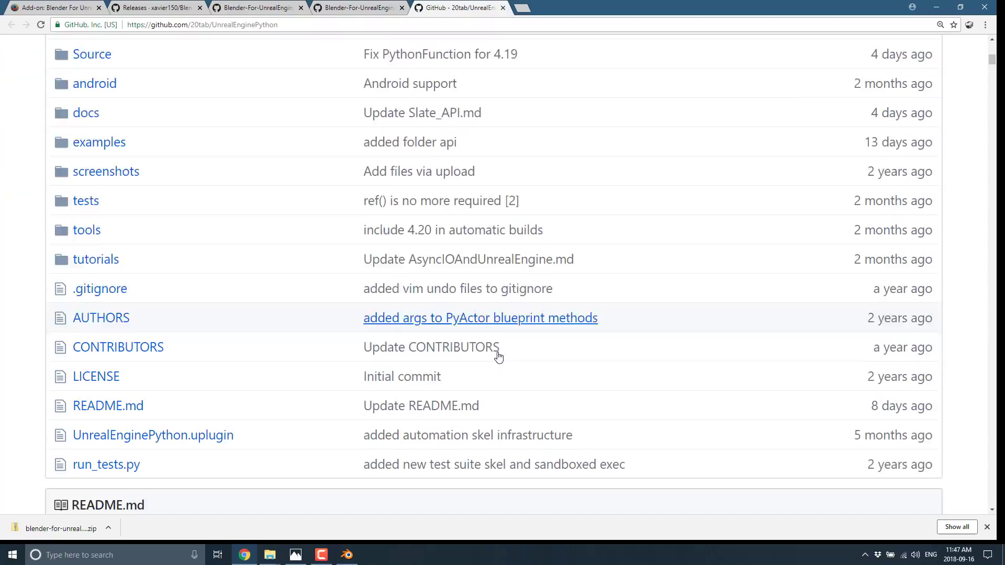
left_click(102, 366)
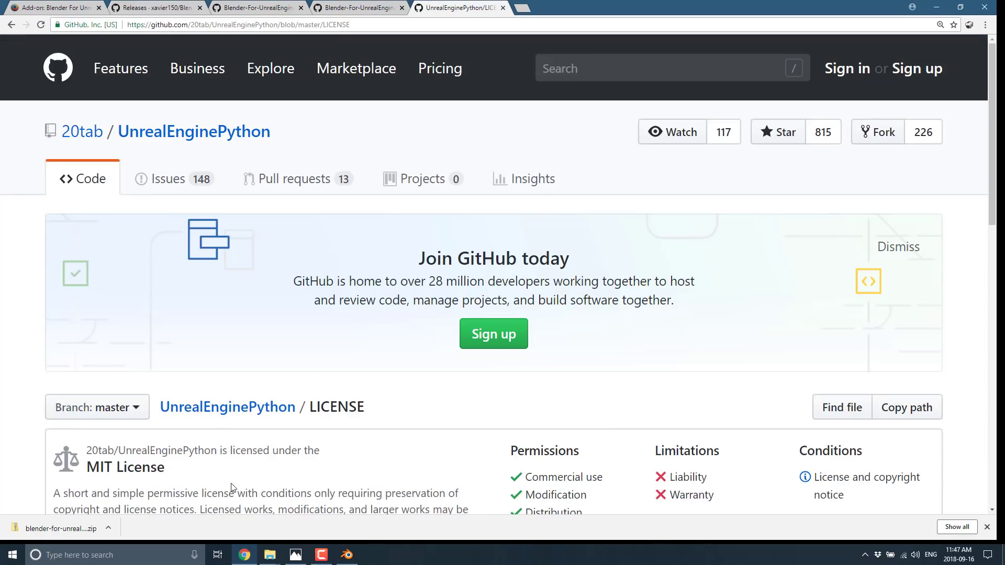
key("alt+Left")
scroll(411, 315, "down", 6)
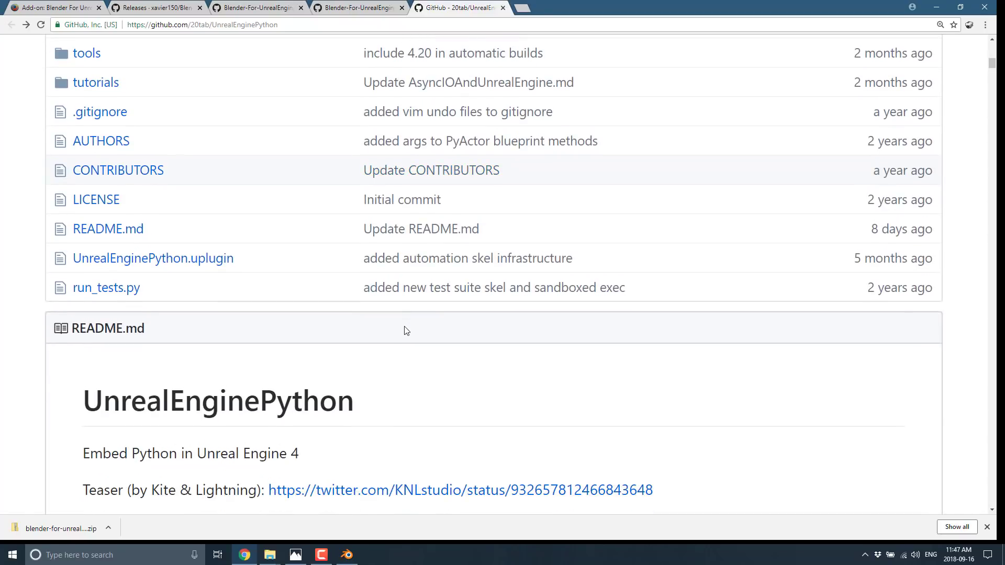
scroll(405, 324, "down", 5)
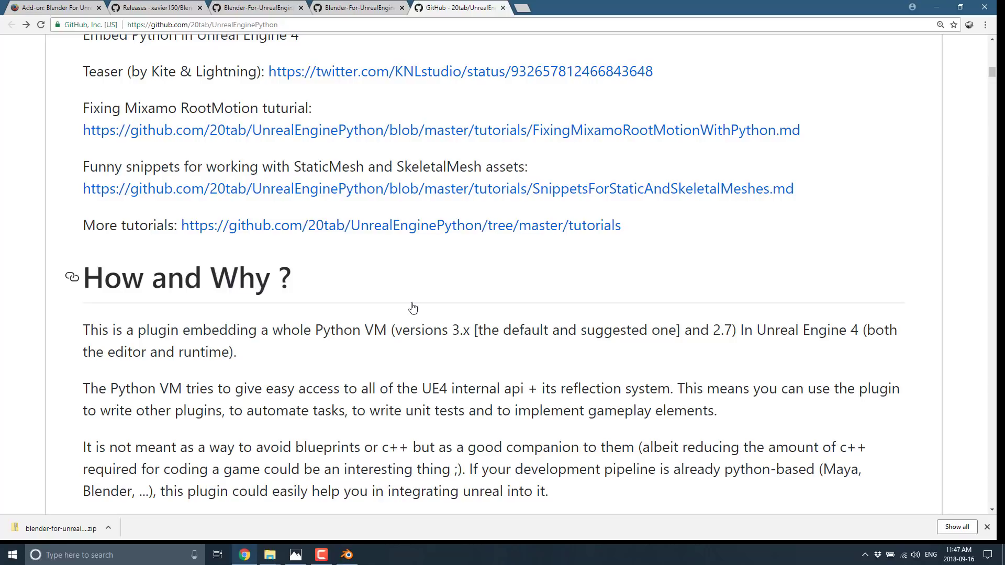
- View the Blender For Unreal Engine title image in Photos, then return to the BlenderNation article in Chrome
left_click(297, 556)
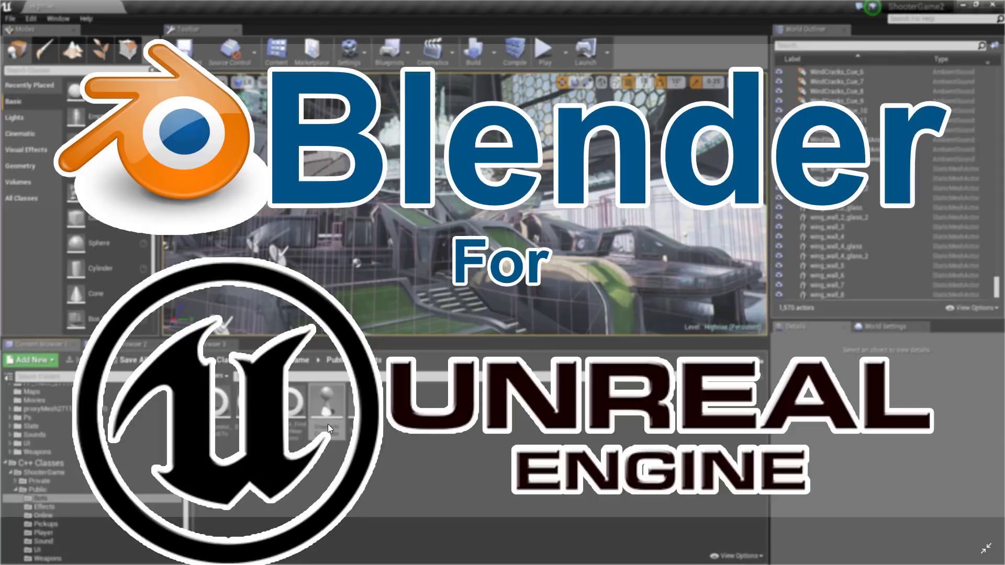
key("alt+Tab")
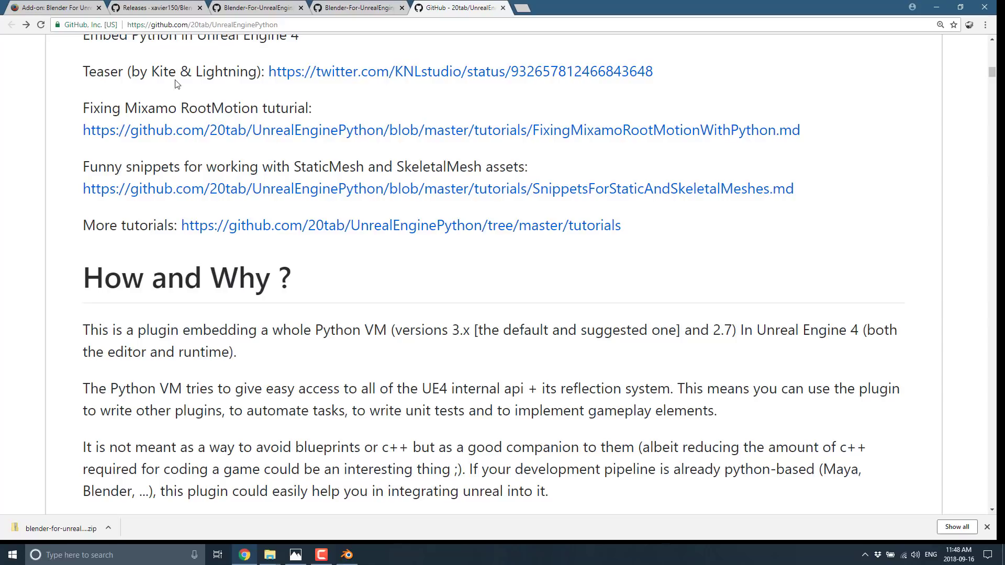
left_click(153, 8)
scroll(325, 139, "up", 3)
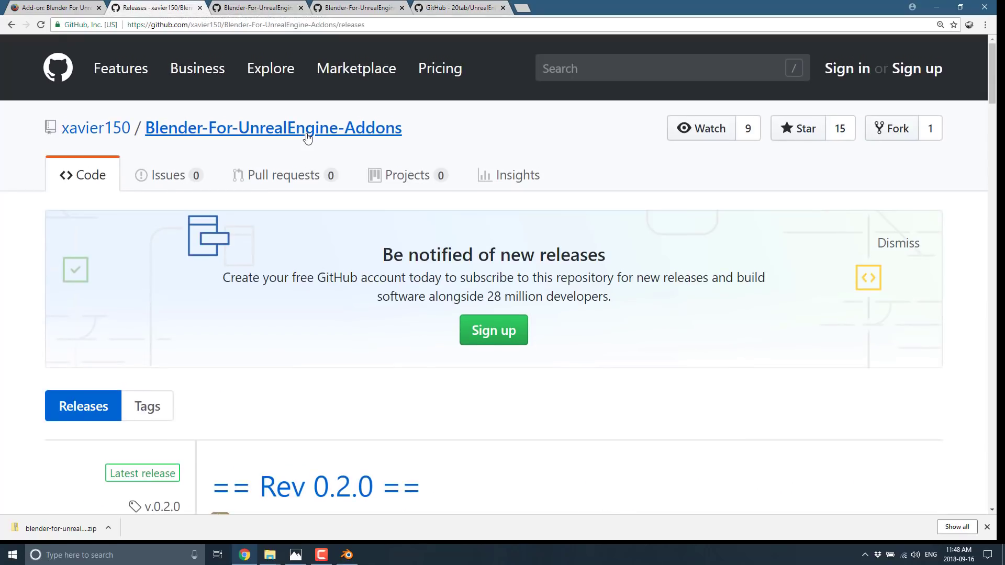
left_click(66, 8)
scroll(528, 248, "up", 7)
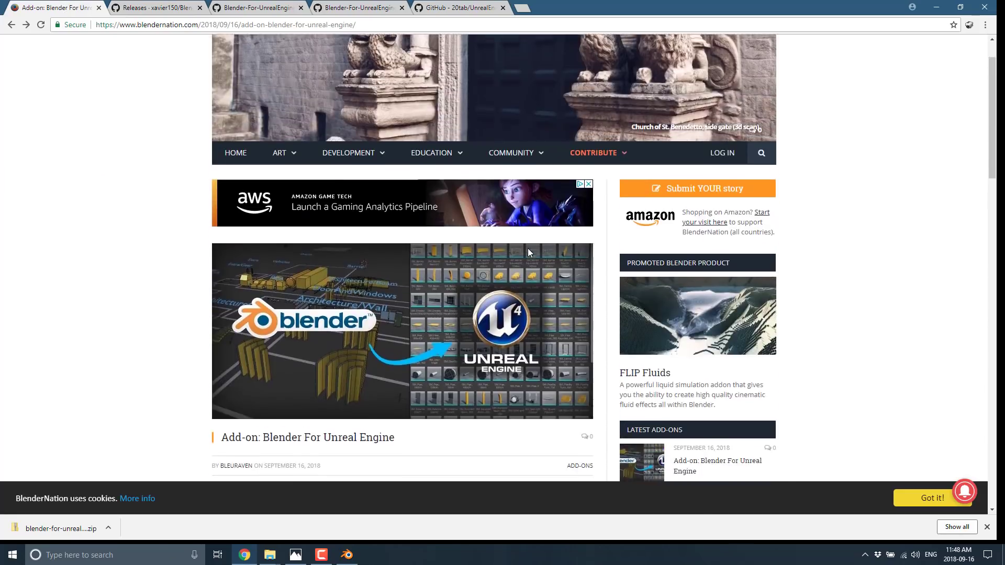